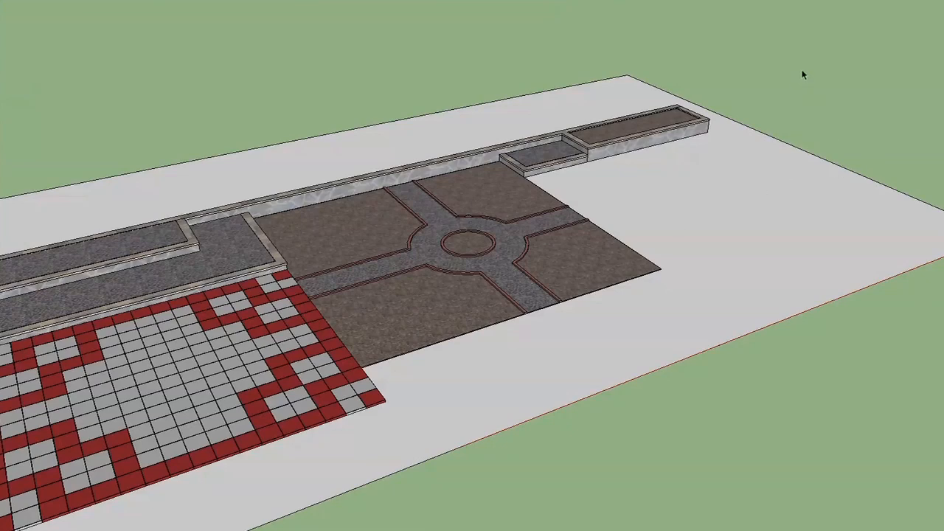
Step: Review the model's layers, checking the Pathway and Seating Area entries, and close the layer list
{"action": "left_click", "coordinate": [199, 0]}
{"action": "mouse_move", "coordinate": [200, 0]}
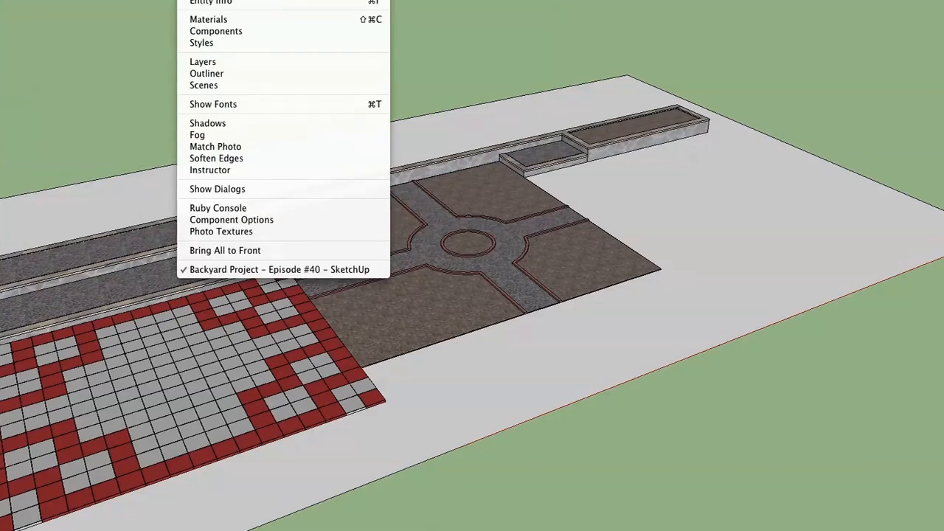
{"action": "left_click", "coordinate": [249, 64]}
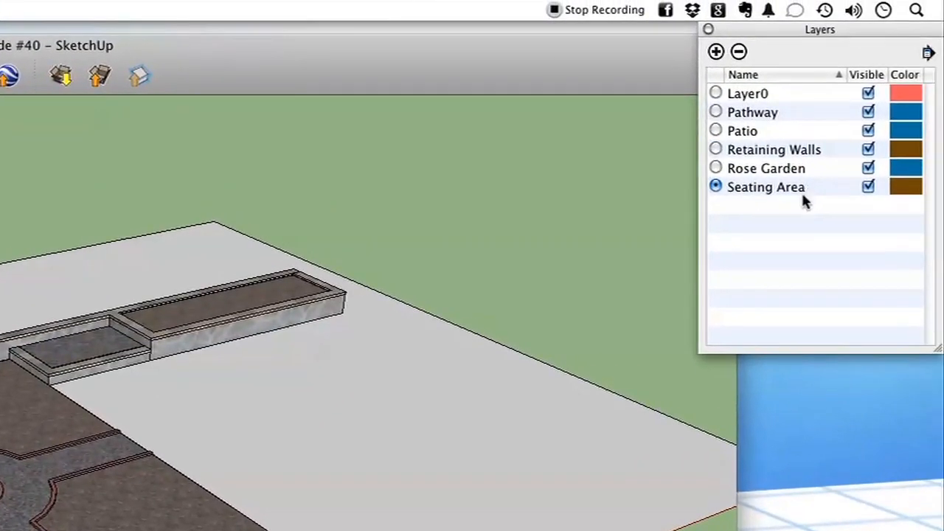
{"action": "left_click", "coordinate": [767, 122]}
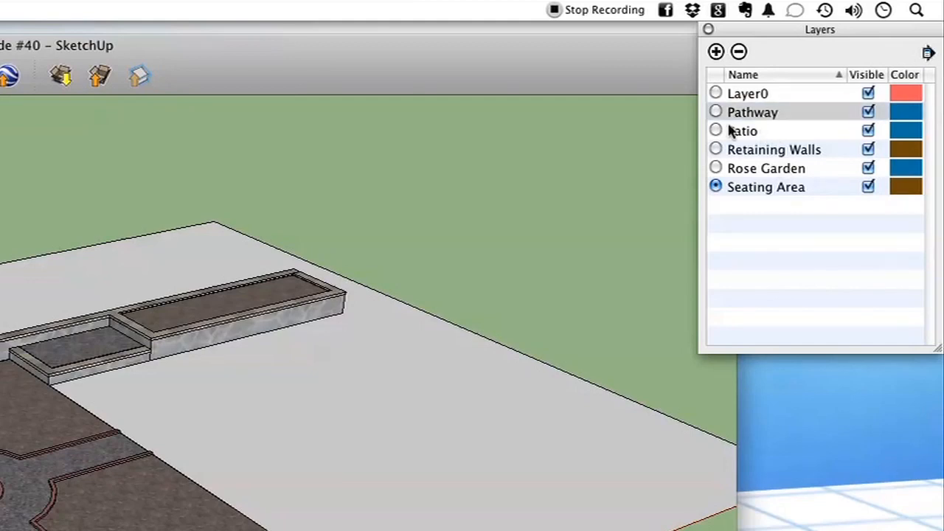
{"action": "left_click", "coordinate": [815, 188]}
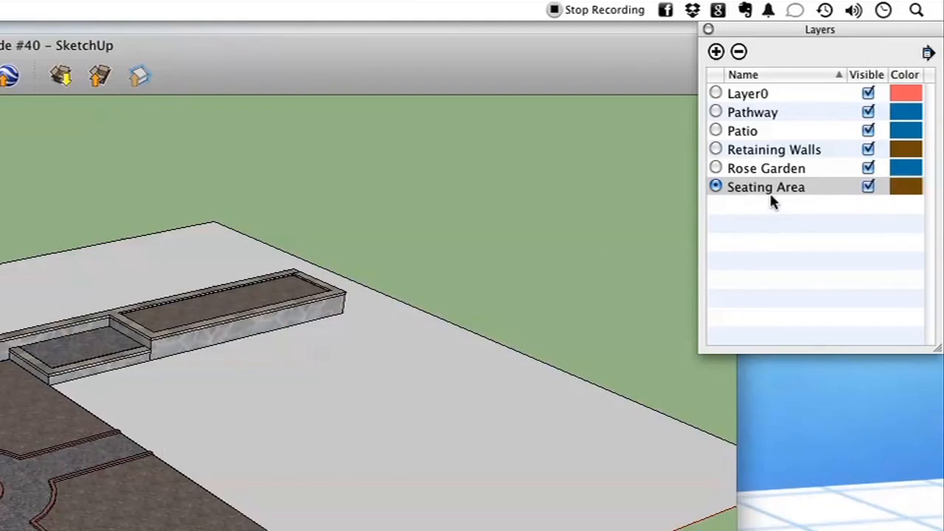
{"action": "left_click", "coordinate": [708, 29]}
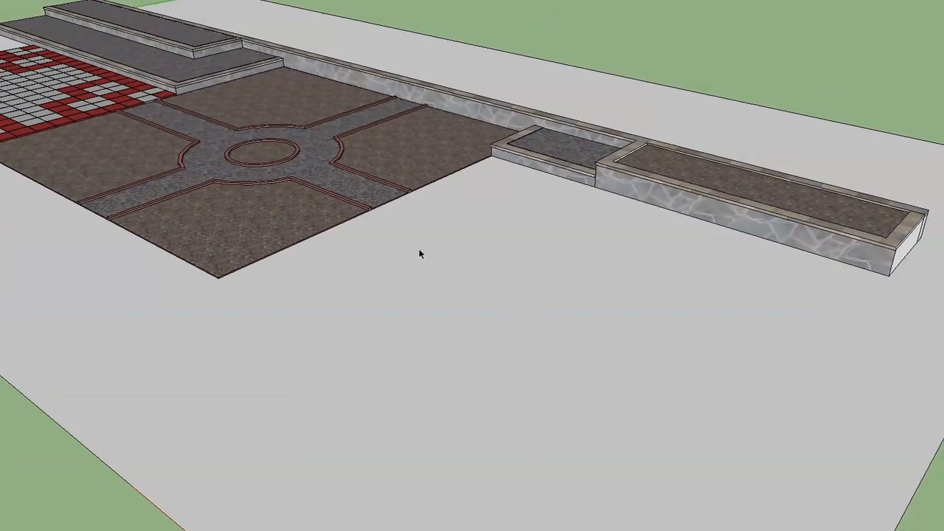
Step: Select the retaining walls, the patio and the rose garden in turn to check how they are grouped, then clear the selection
{"action": "left_click", "coordinate": [578, 144]}
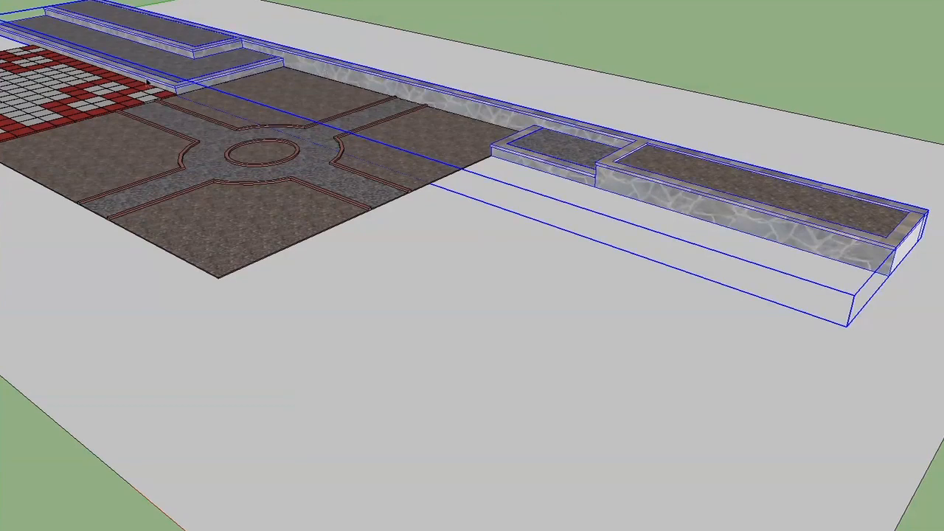
{"action": "left_click", "coordinate": [78, 97]}
{"action": "left_click", "coordinate": [193, 174]}
{"action": "left_click", "coordinate": [668, 52]}
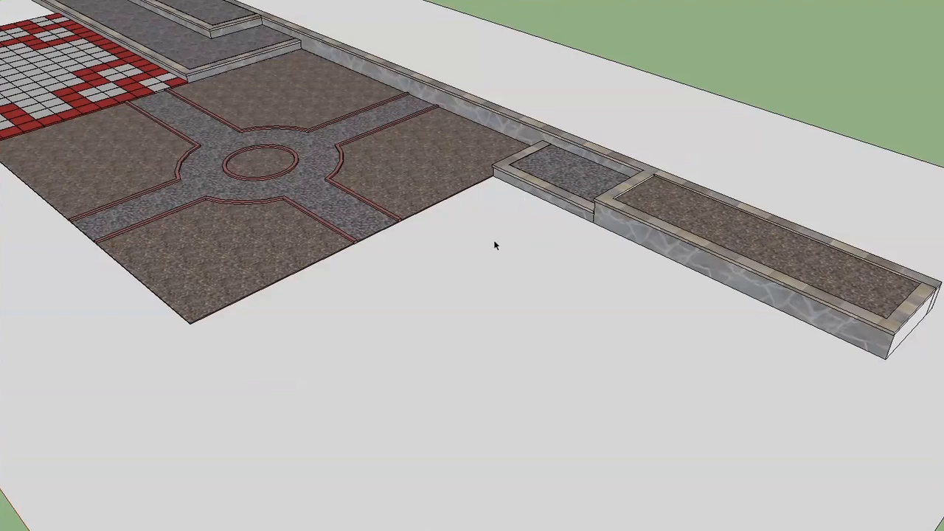
Step: Measure from the lower front corner of the long raised planter with the Tape Measure
{"action": "scroll", "coordinate": [575, 282], "scroll_direction": "down", "scroll_amount": 2}
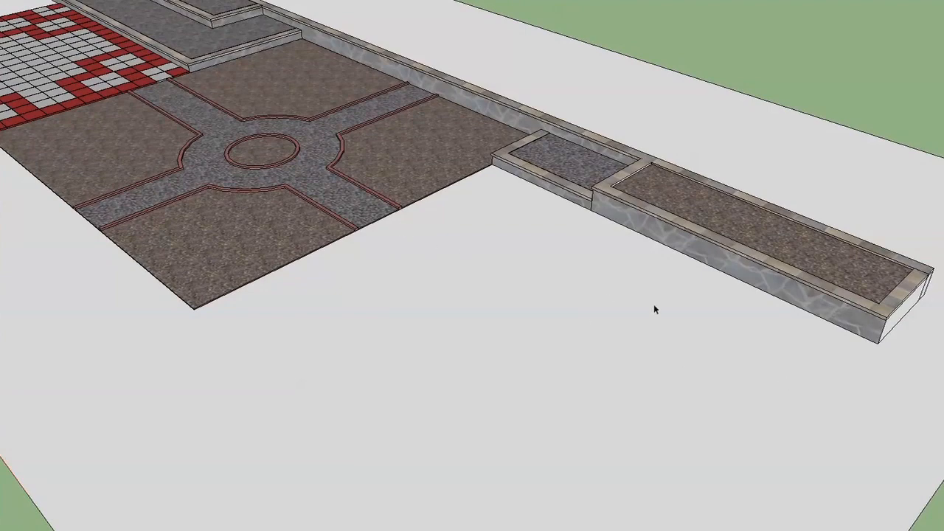
{"action": "scroll", "coordinate": [670, 328], "scroll_direction": "down", "scroll_amount": 2}
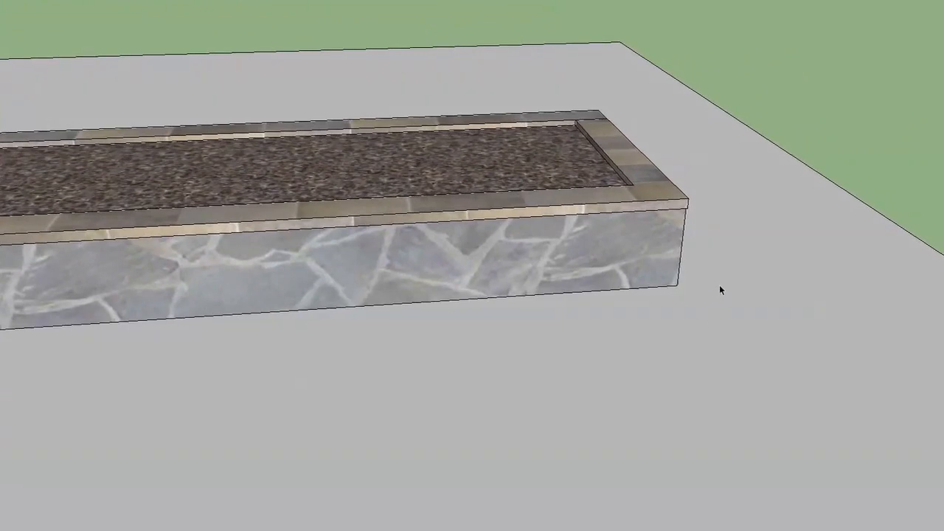
{"action": "key", "text": "t"}
{"action": "left_click", "coordinate": [678, 278]}
{"action": "key", "text": "Escape"}
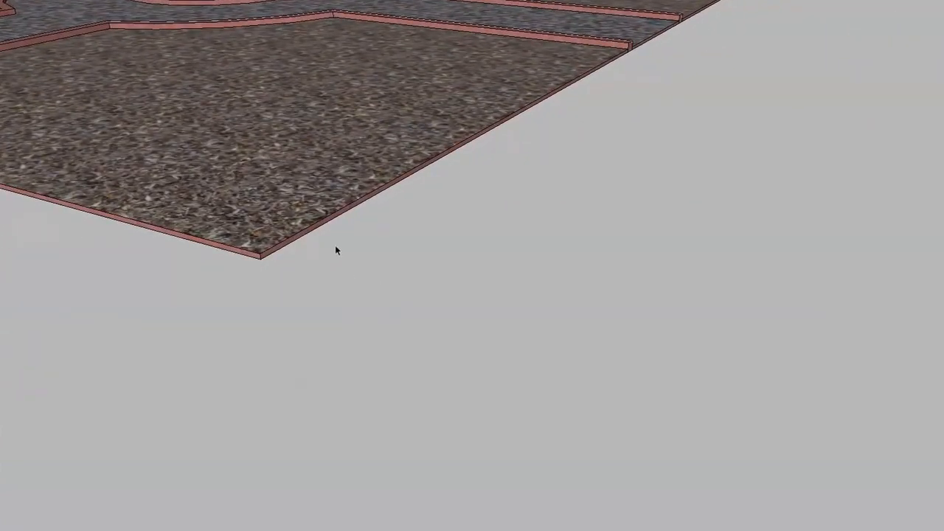
Step: Draw a 15' 3" by 13' 10" rectangle on the ground from the rose garden's front corner to the base of the retaining wall
{"action": "left_click", "coordinate": [320, 191]}
{"action": "left_click", "coordinate": [381, 274]}
{"action": "key", "text": "r"}
{"action": "left_click", "coordinate": [260, 258]}
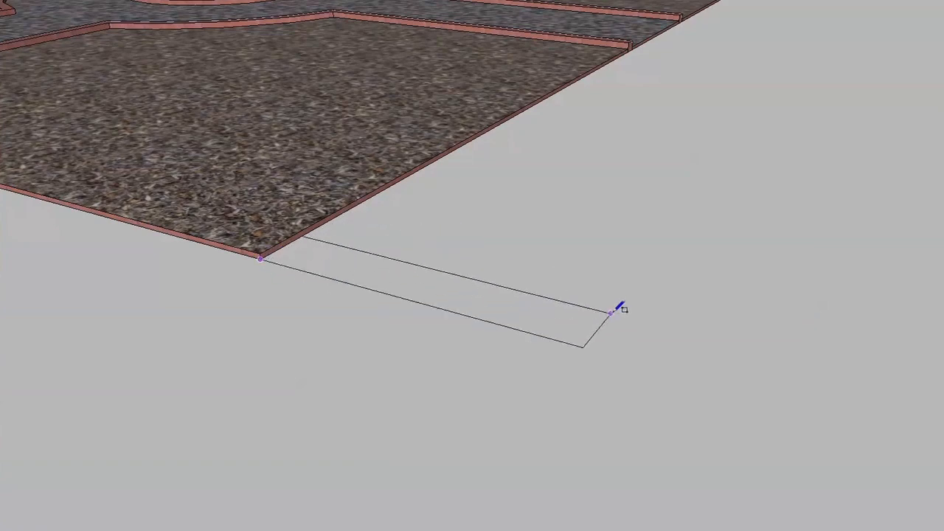
{"action": "scroll", "coordinate": [706, 171], "scroll_direction": "down", "scroll_amount": 3}
{"action": "scroll", "coordinate": [554, 192], "scroll_direction": "down", "scroll_amount": 2}
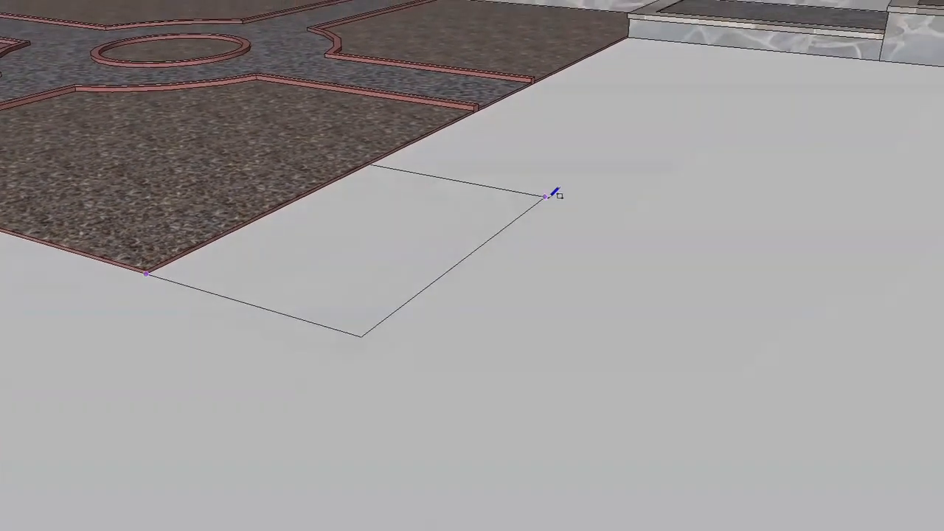
{"action": "scroll", "coordinate": [563, 226], "scroll_direction": "up", "scroll_amount": 5}
{"action": "scroll", "coordinate": [646, 266], "scroll_direction": "down", "scroll_amount": 4}
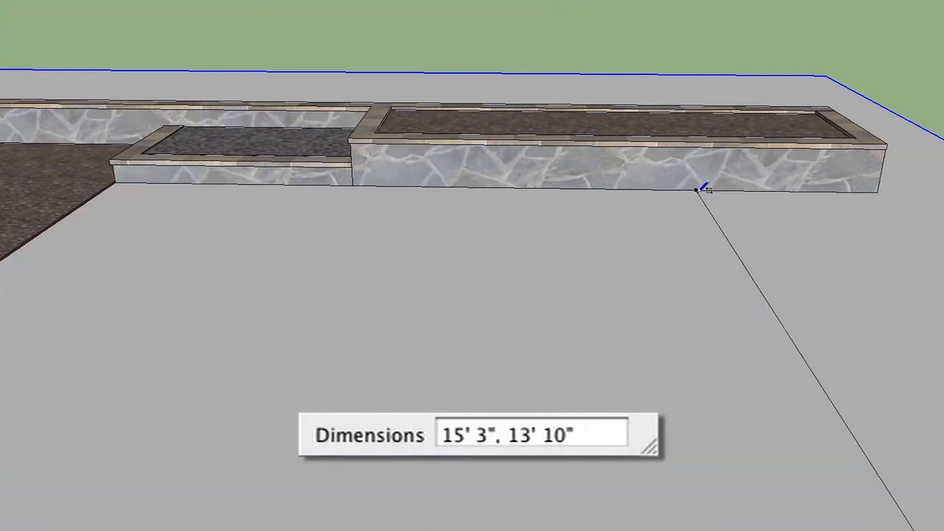
{"action": "key", "text": "Return"}
Step: Push/Pull the new rectangle up to the level of the rose garden's gravel path
{"action": "scroll", "coordinate": [701, 187], "scroll_direction": "down", "scroll_amount": 5}
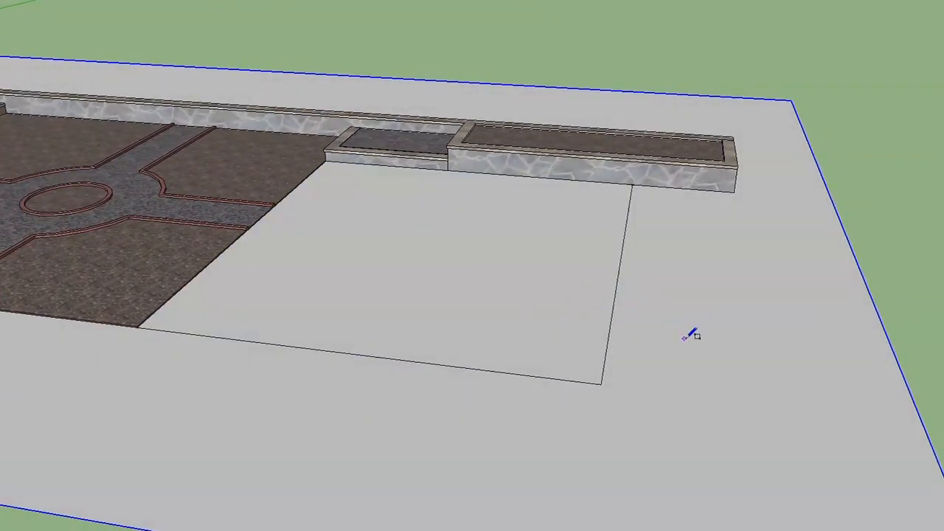
{"action": "scroll", "coordinate": [717, 346], "scroll_direction": "up", "scroll_amount": 6}
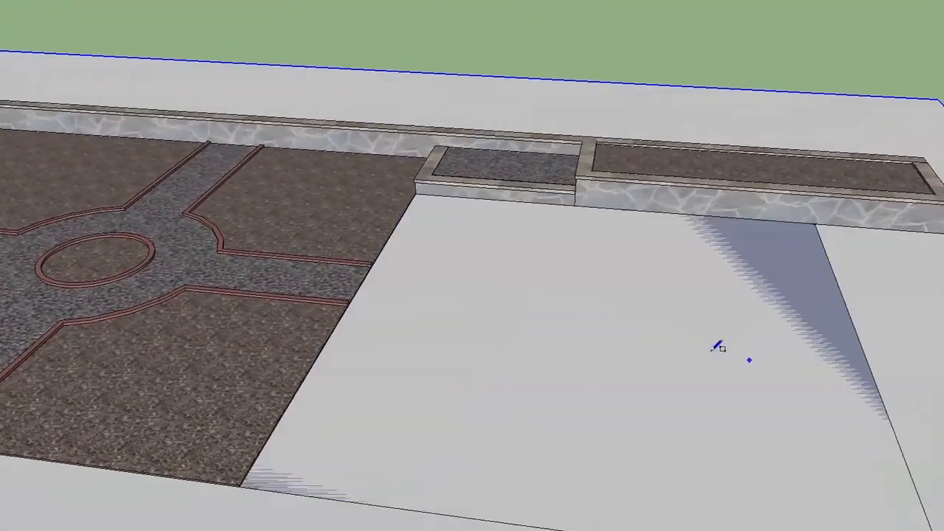
{"action": "scroll", "coordinate": [719, 349], "scroll_direction": "up", "scroll_amount": 6}
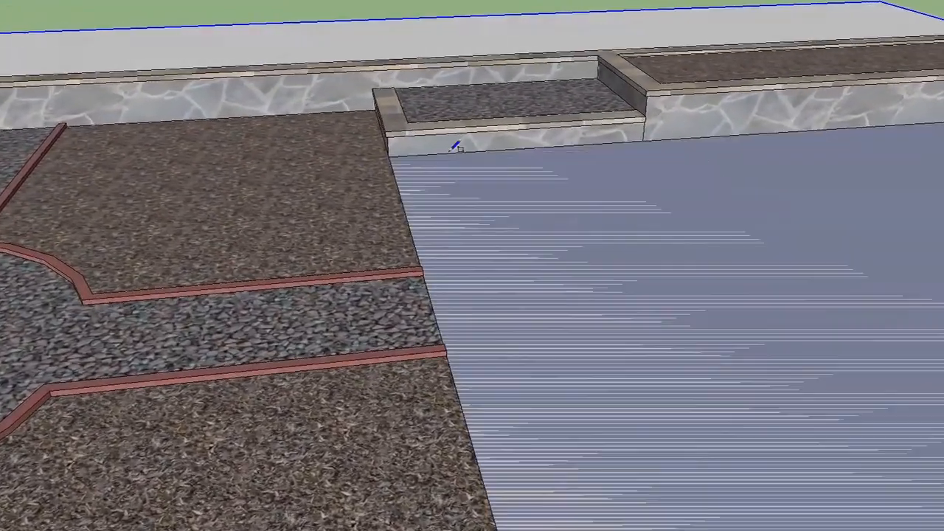
{"action": "mouse_move", "coordinate": [455, 148]}
{"action": "middle_mouse_down"}
{"action": "mouse_move", "coordinate": [492, 120]}
{"action": "mouse_move", "coordinate": [450, 64]}
{"action": "mouse_move", "coordinate": [652, 215]}
{"action": "middle_mouse_up"}
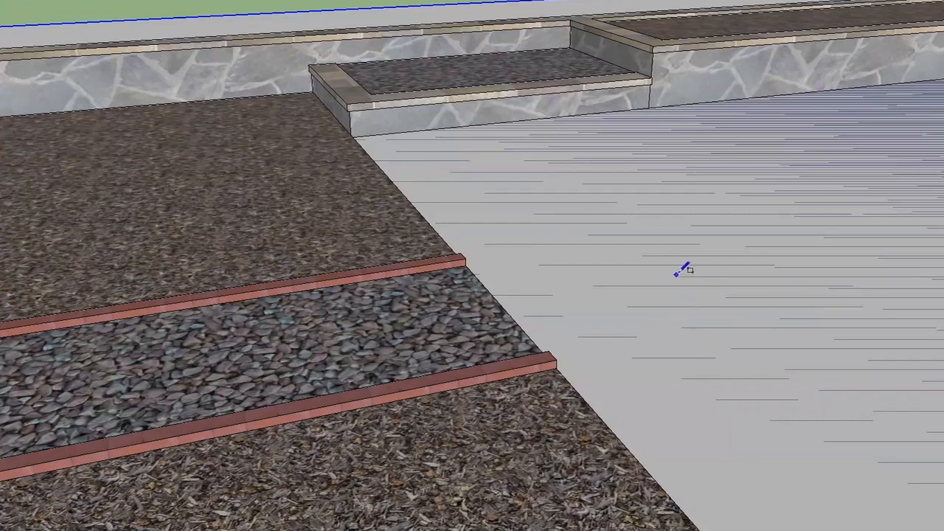
{"action": "key", "text": "p"}
{"action": "left_click_drag", "start_coordinate": [563, 310], "coordinate": [445, 305]}
{"action": "key", "text": "space"}
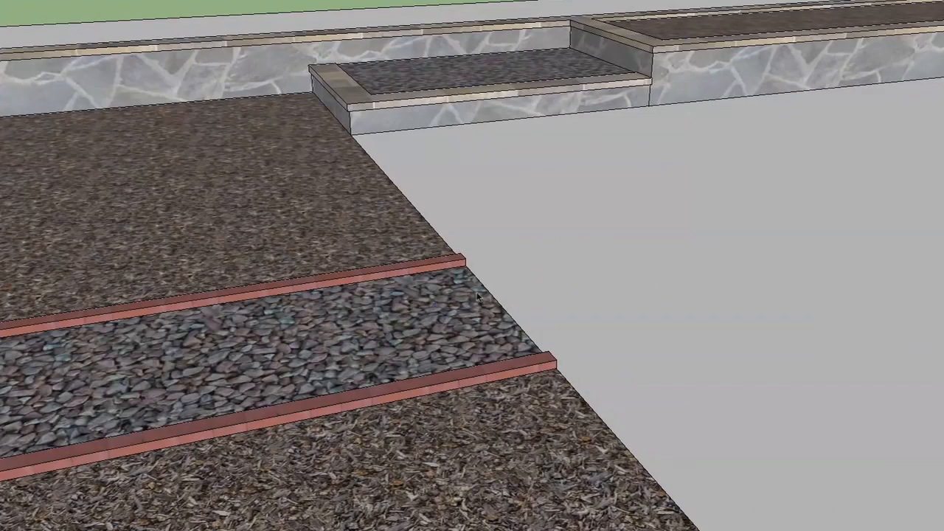
Step: Sample the gravel material from the rose garden path and paint the seating area's top face with it
{"action": "key", "text": "Page_Down"}
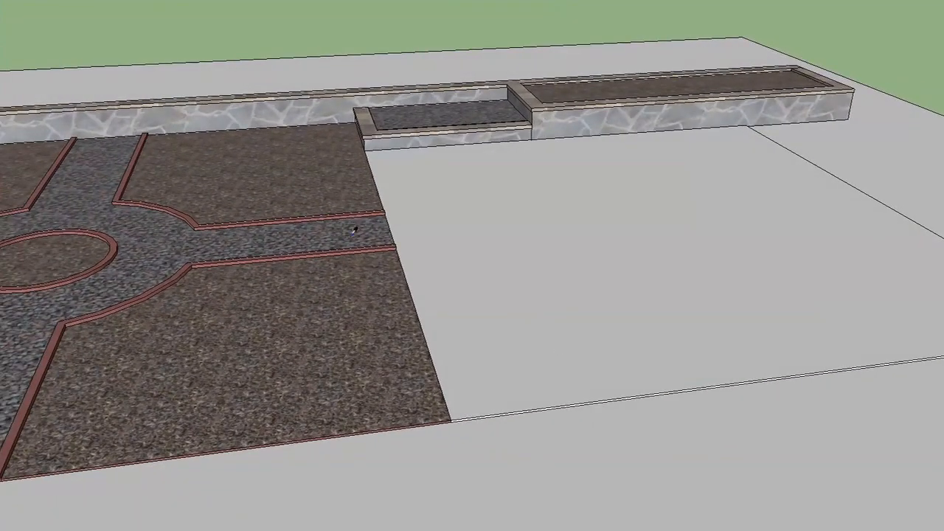
{"action": "key", "text": "b"}
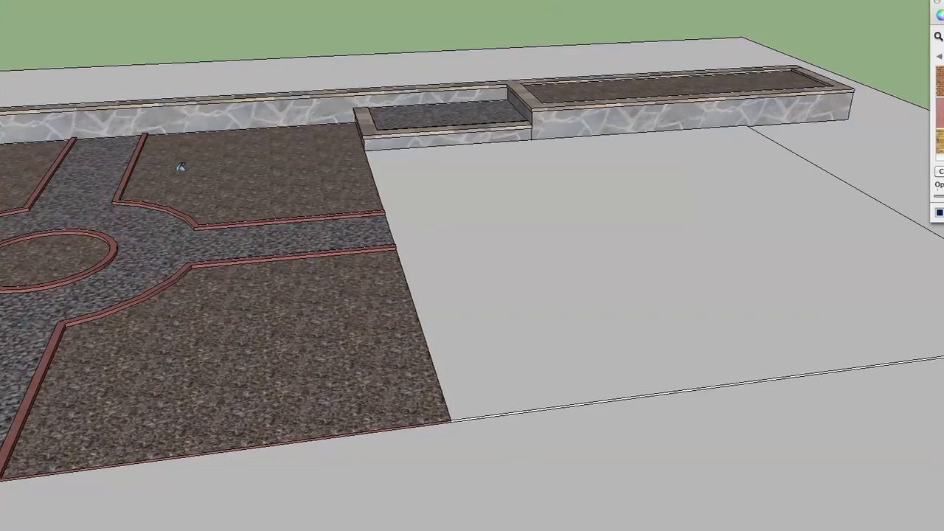
{"action": "left_click", "coordinate": [587, 224]}
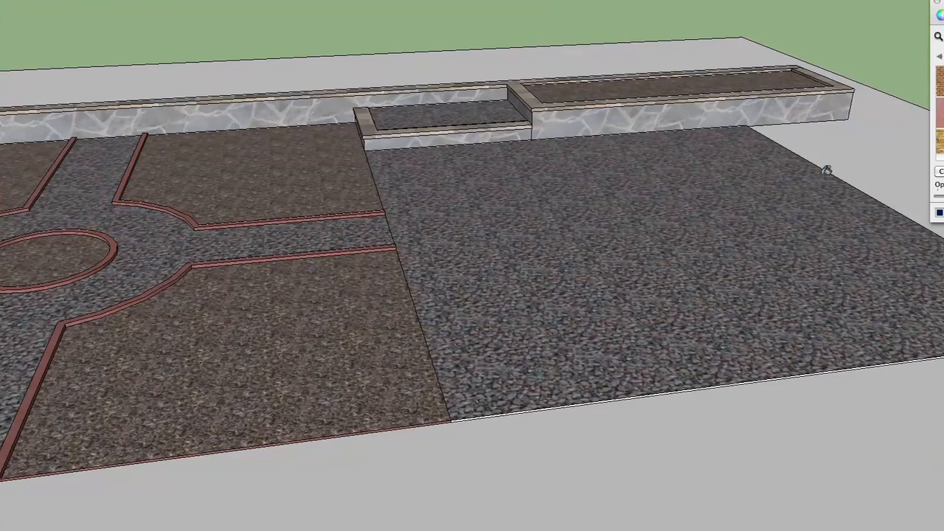
{"action": "left_click", "coordinate": [937, 4]}
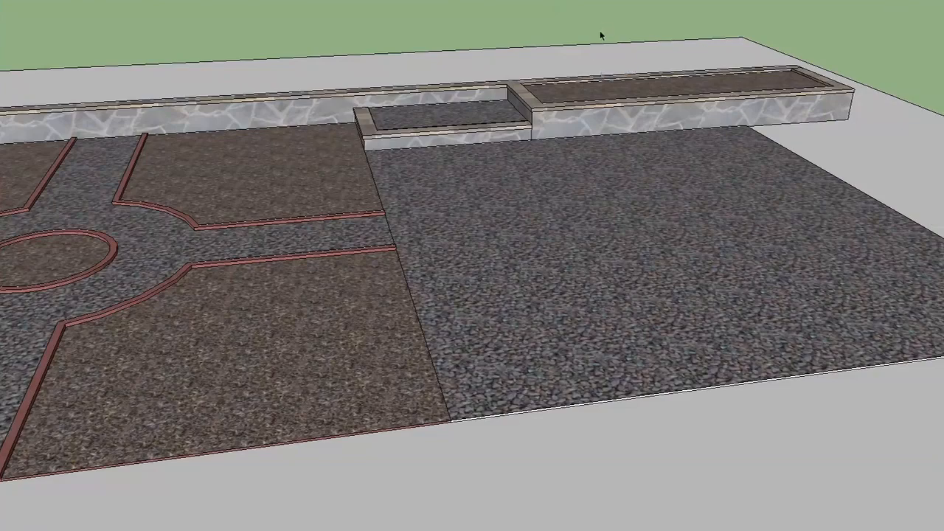
Step: Select all connected geometry of the gravel seating area slab and make it a group
{"action": "scroll", "coordinate": [569, 272], "scroll_direction": "down", "scroll_amount": 4}
{"action": "left_click", "coordinate": [590, 182]}
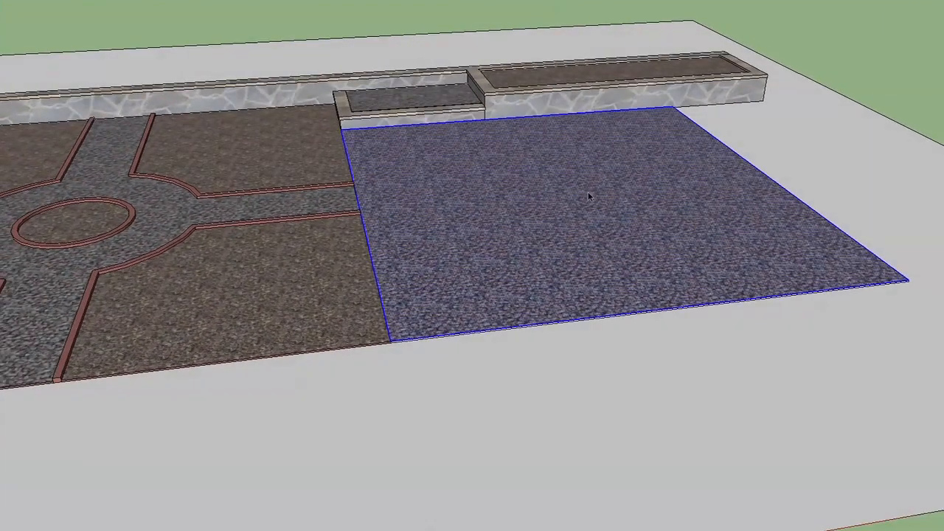
{"action": "right_click", "coordinate": [591, 189]}
{"action": "left_click", "coordinate": [524, 190]}
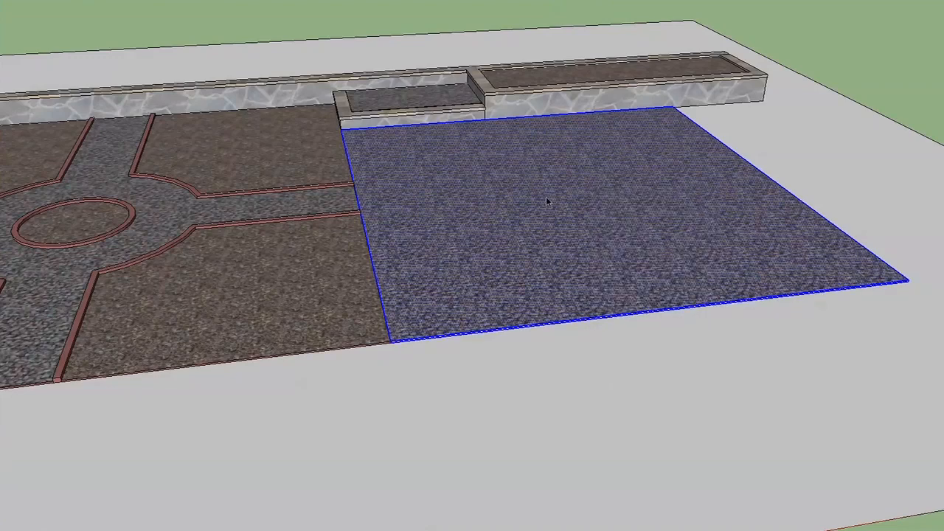
{"action": "right_click", "coordinate": [546, 195]}
{"action": "left_click", "coordinate": [636, 289]}
{"action": "left_click", "coordinate": [849, 39]}
Step: Check the grouped seating area and examine the open ground in front of the patio, rose garden and seating area
{"action": "middle_click_drag", "start_coordinate": [782, 77], "coordinate": [719, 135]}
{"action": "middle_click_drag", "start_coordinate": [509, 139], "coordinate": [705, 352]}
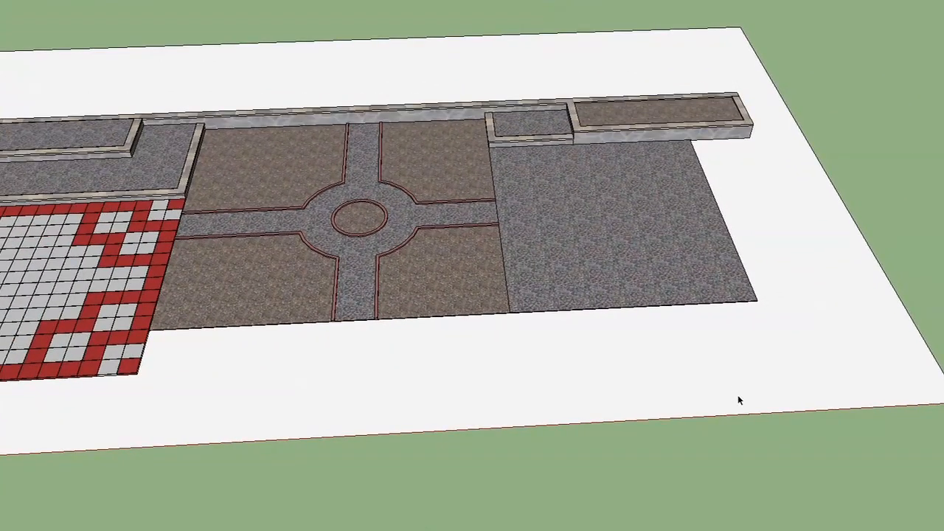
{"action": "middle_click_drag", "start_coordinate": [618, 298], "coordinate": [622, 292], "text": "shift"}
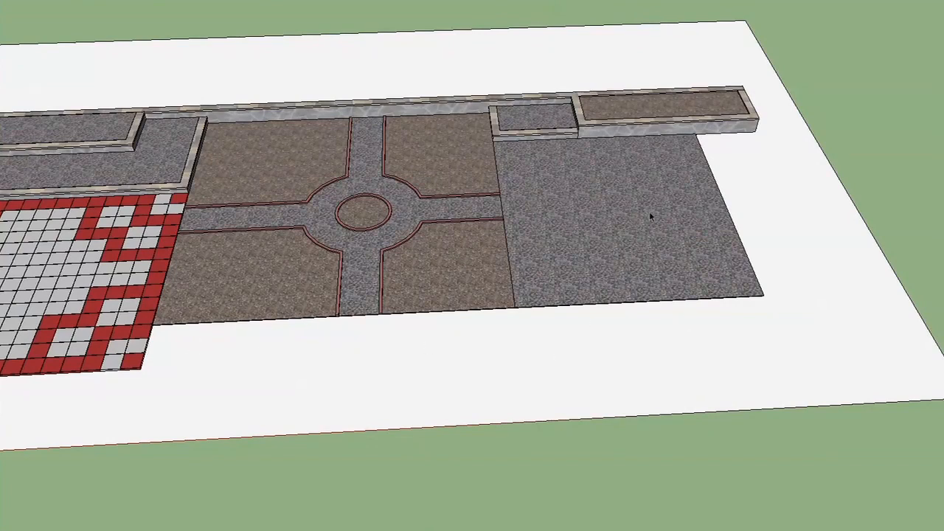
{"action": "left_click", "coordinate": [577, 222]}
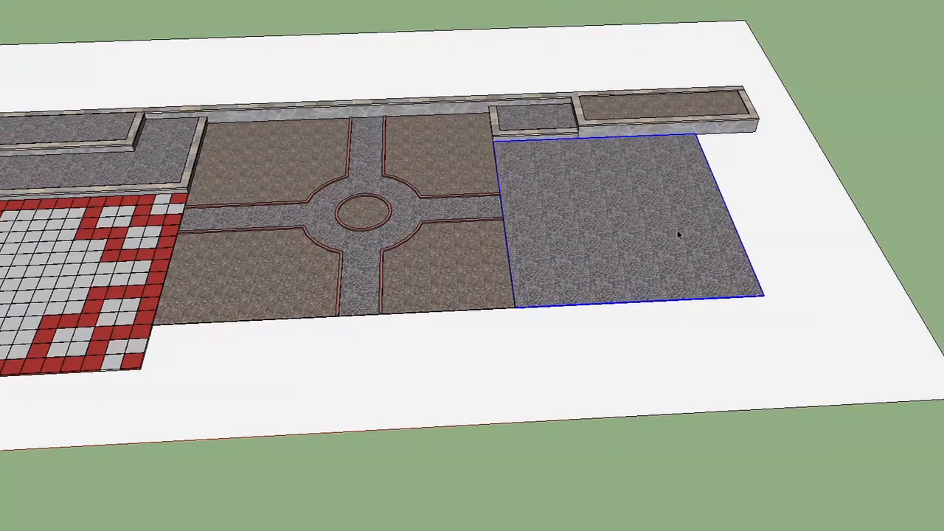
{"action": "left_click", "coordinate": [564, 457]}
{"action": "middle_click_drag", "start_coordinate": [494, 399], "coordinate": [483, 336]}
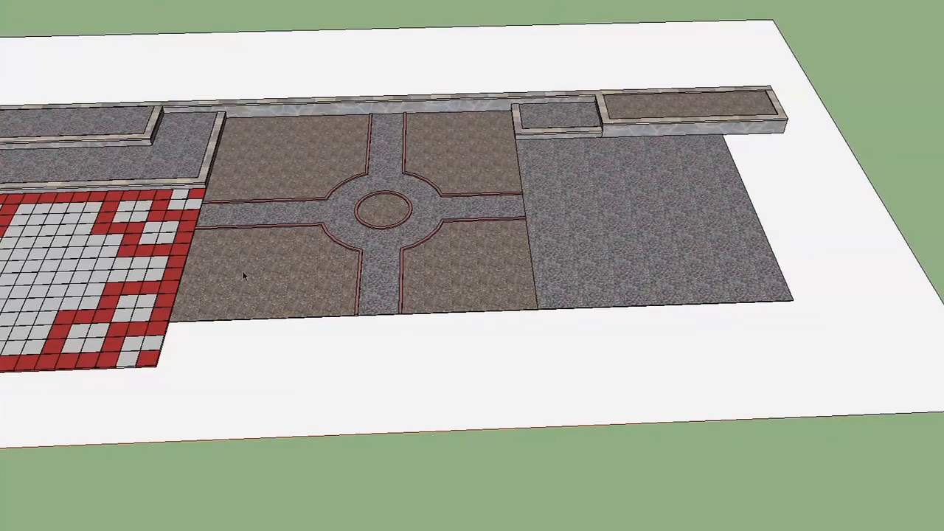
{"action": "scroll", "coordinate": [254, 243], "scroll_direction": "up", "scroll_amount": 5}
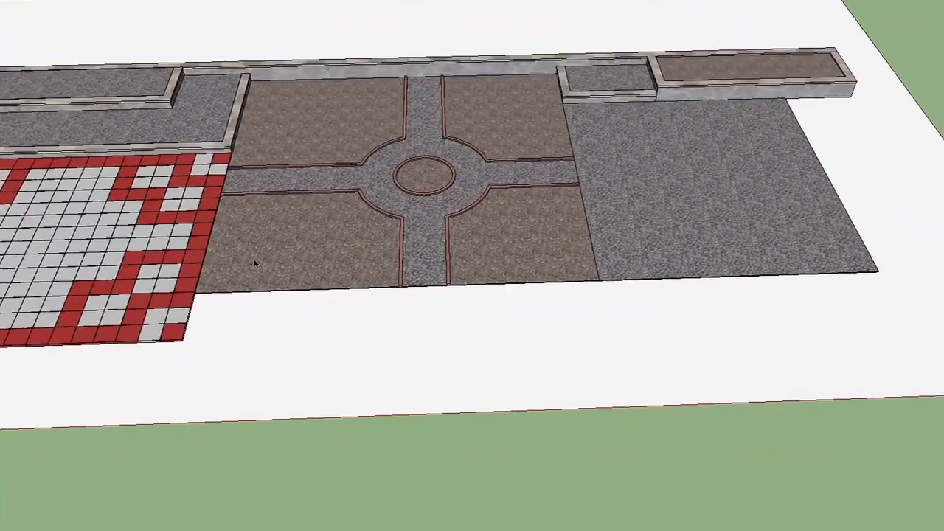
{"action": "scroll", "coordinate": [273, 251], "scroll_direction": "up", "scroll_amount": 2}
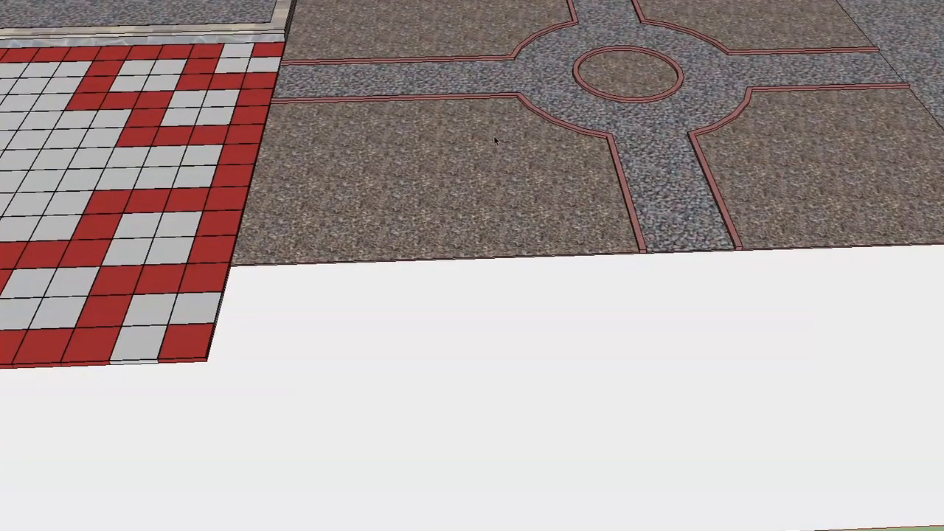
{"action": "scroll", "coordinate": [455, 202], "scroll_direction": "up", "scroll_amount": 3}
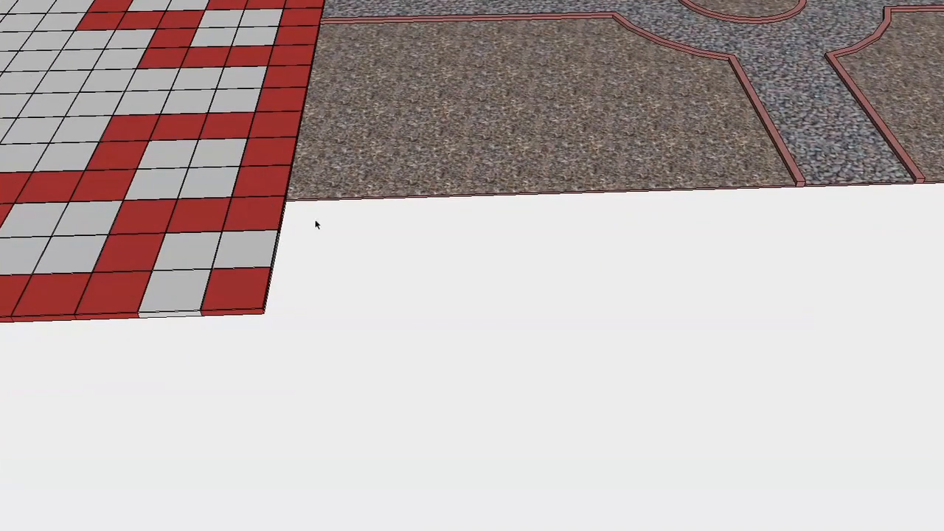
{"action": "scroll", "coordinate": [293, 257], "scroll_direction": "down", "scroll_amount": 5}
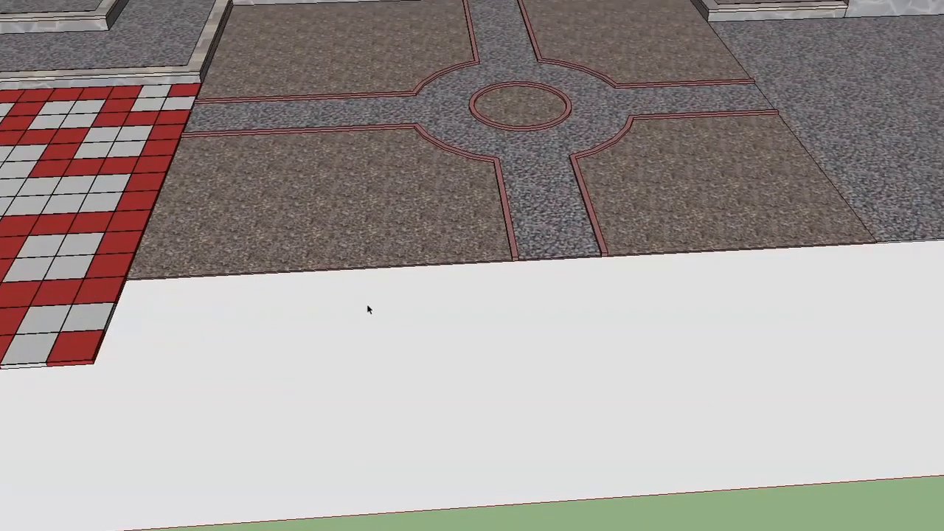
{"action": "mouse_move", "coordinate": [369, 310]}
{"action": "middle_mouse_down"}
{"action": "mouse_move", "coordinate": [491, 332]}
{"action": "mouse_move", "coordinate": [569, 373]}
{"action": "mouse_move", "coordinate": [667, 283]}
{"action": "mouse_move", "coordinate": [614, 189]}
{"action": "middle_mouse_up"}
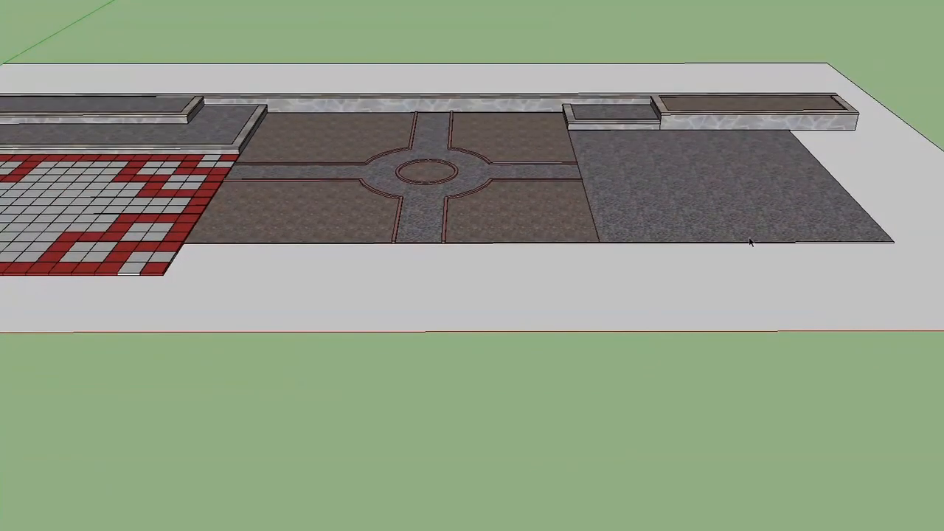
Step: Make the Pathway layer the active layer
{"action": "left_click", "coordinate": [197, 0]}
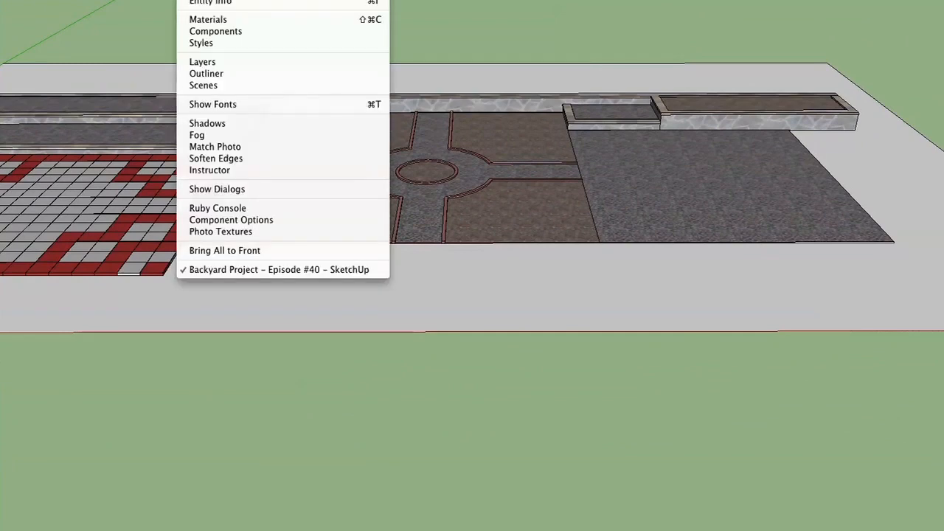
{"action": "left_click", "coordinate": [242, 64]}
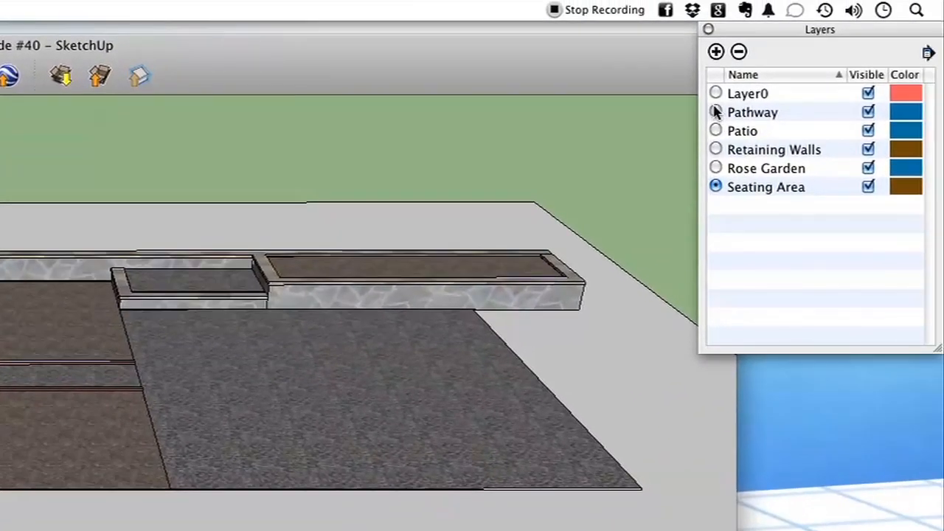
{"action": "left_click", "coordinate": [716, 111]}
{"action": "left_click", "coordinate": [709, 29]}
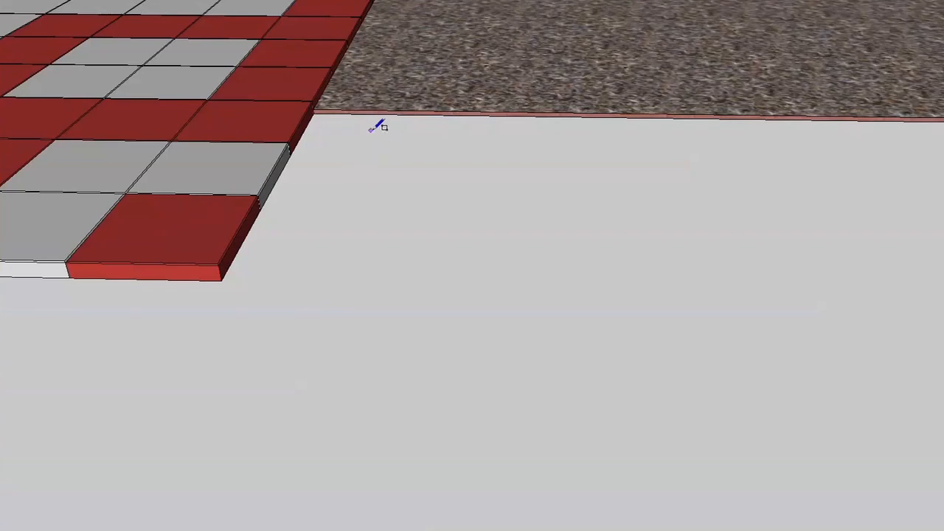
Step: Draw the pathway rectangle in front of the rose garden, from the patio's outer corner to the seating area's front corner
{"action": "left_click", "coordinate": [222, 278]}
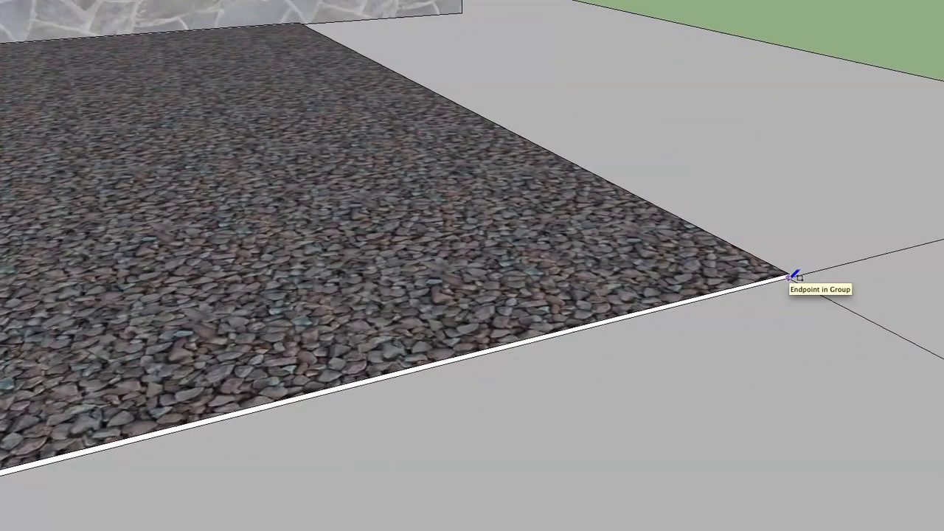
{"action": "left_click", "coordinate": [789, 277]}
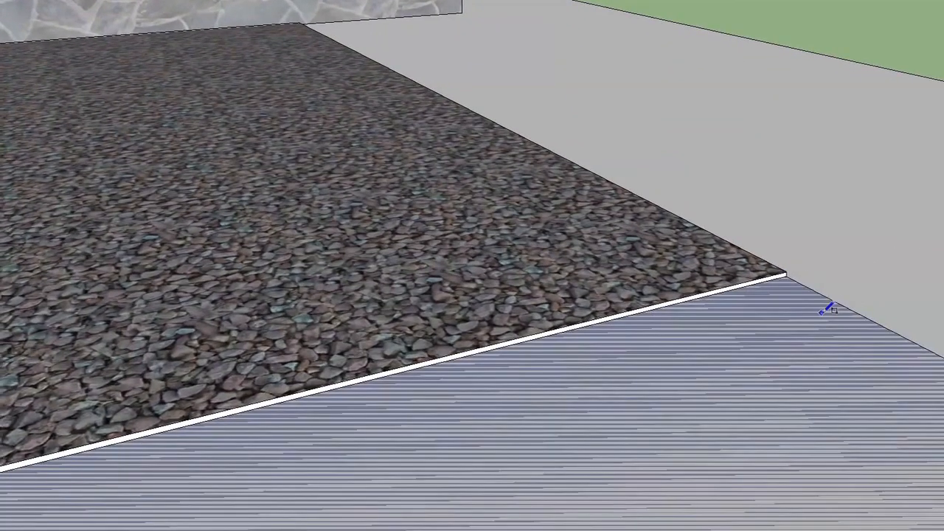
{"action": "scroll", "coordinate": [828, 310], "scroll_direction": "down", "scroll_amount": 10}
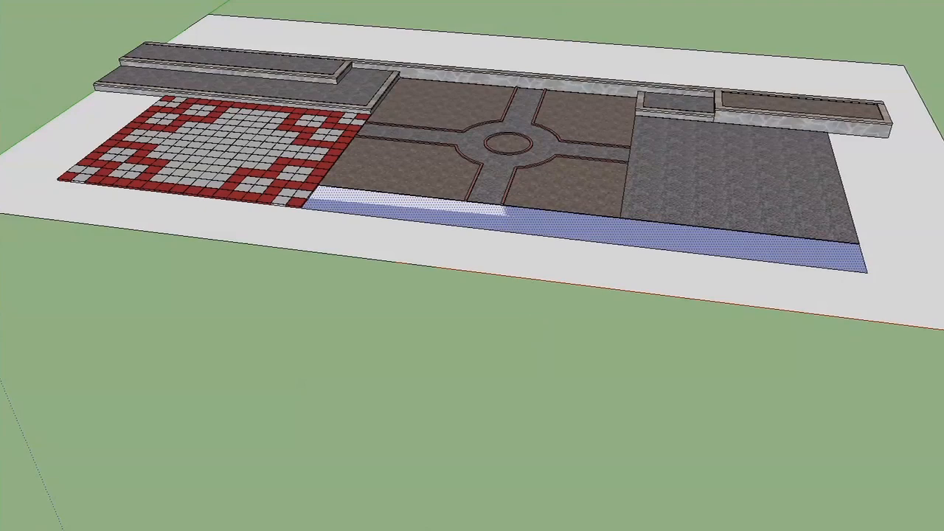
Step: Hide Layer0 so the ground plane is not displayed, and clear the selection of the pathway face
{"action": "left_click", "coordinate": [239, 62]}
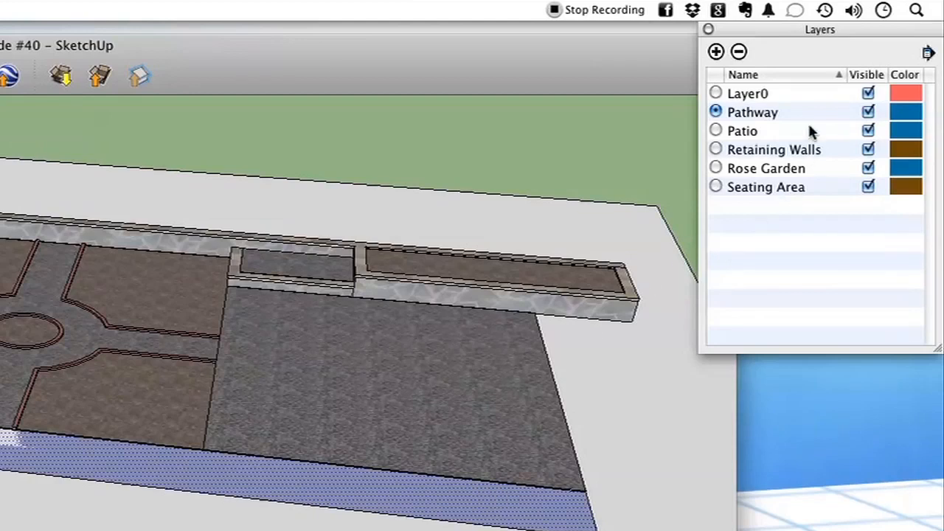
{"action": "left_click", "coordinate": [816, 93]}
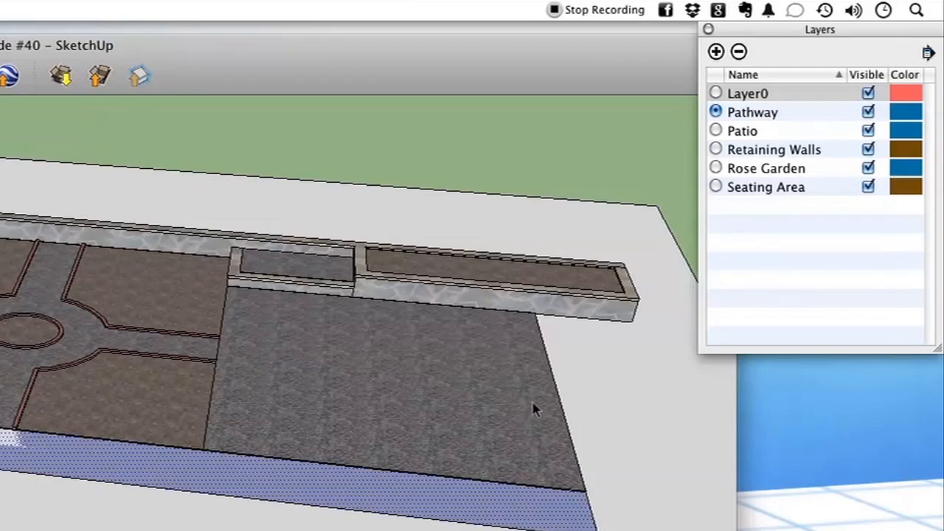
{"action": "double_click", "coordinate": [788, 93]}
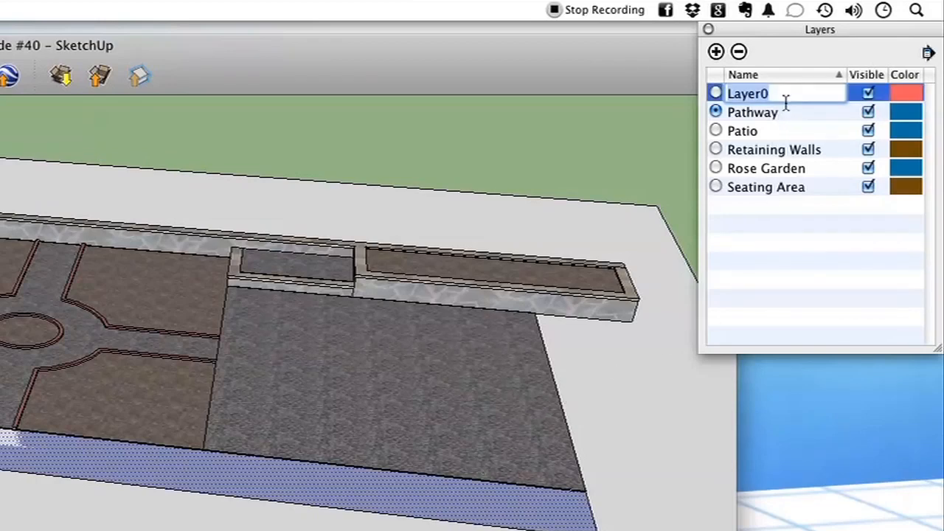
{"action": "left_click", "coordinate": [794, 114]}
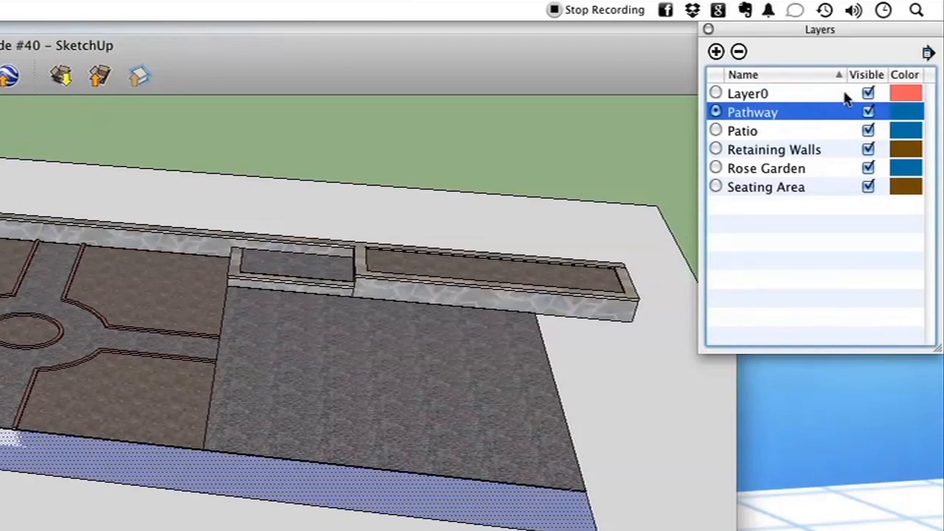
{"action": "left_click", "coordinate": [870, 95]}
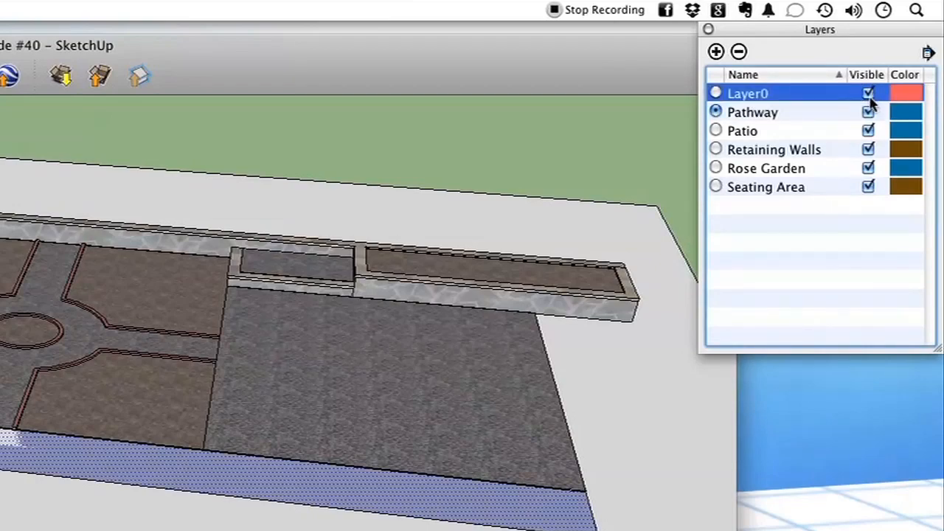
{"action": "left_click", "coordinate": [868, 96]}
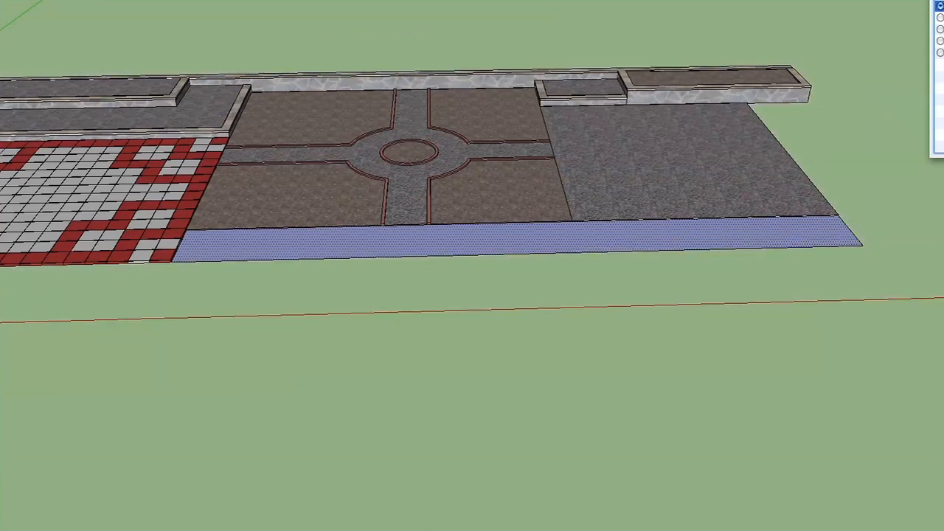
{"action": "left_click", "coordinate": [938, 2]}
{"action": "left_click", "coordinate": [931, 78]}
Step: Reverse the pathway face so its front side points up
{"action": "scroll", "coordinate": [715, 299], "scroll_direction": "up", "scroll_amount": 3}
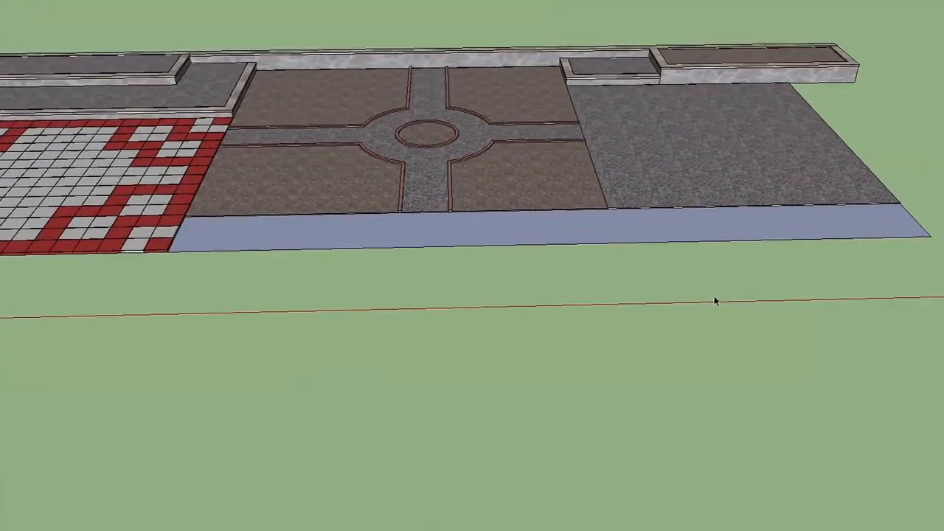
{"action": "scroll", "coordinate": [714, 296], "scroll_direction": "up", "scroll_amount": 5}
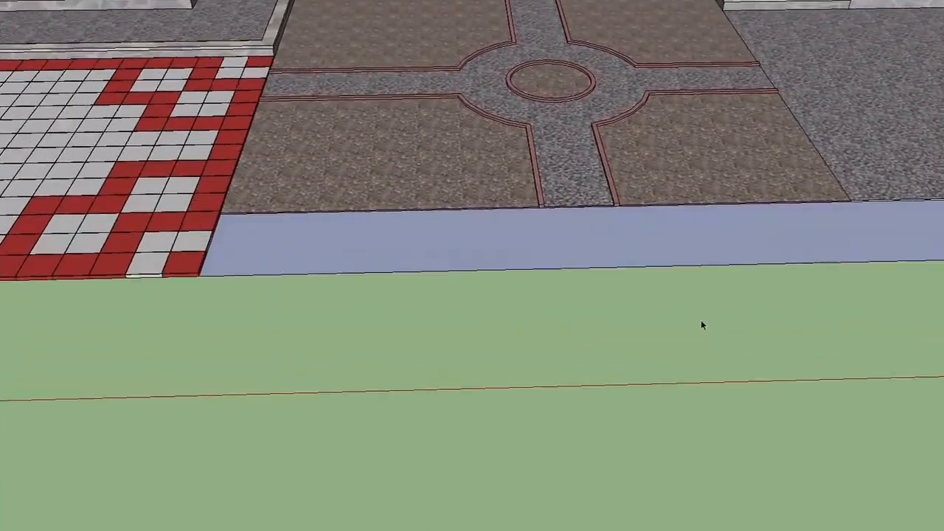
{"action": "scroll", "coordinate": [659, 347], "scroll_direction": "up", "scroll_amount": 5}
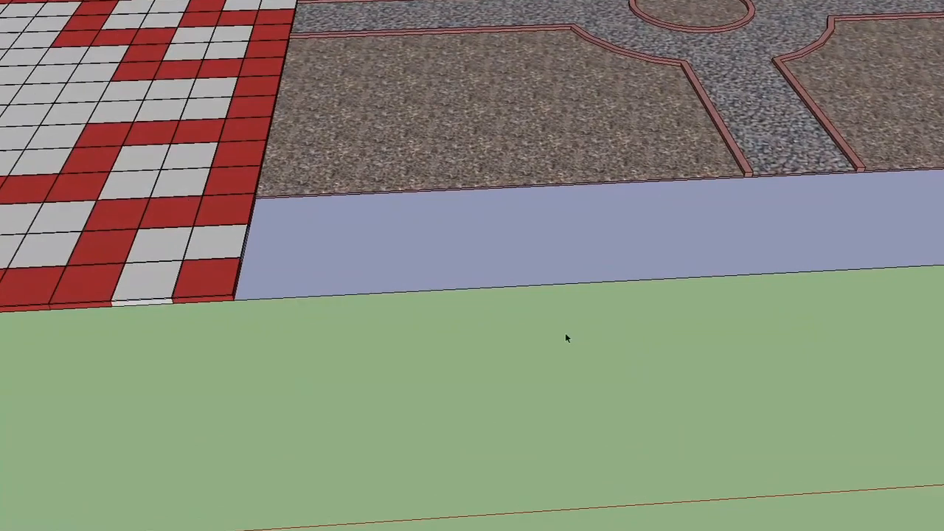
{"action": "scroll", "coordinate": [498, 267], "scroll_direction": "up", "scroll_amount": 1}
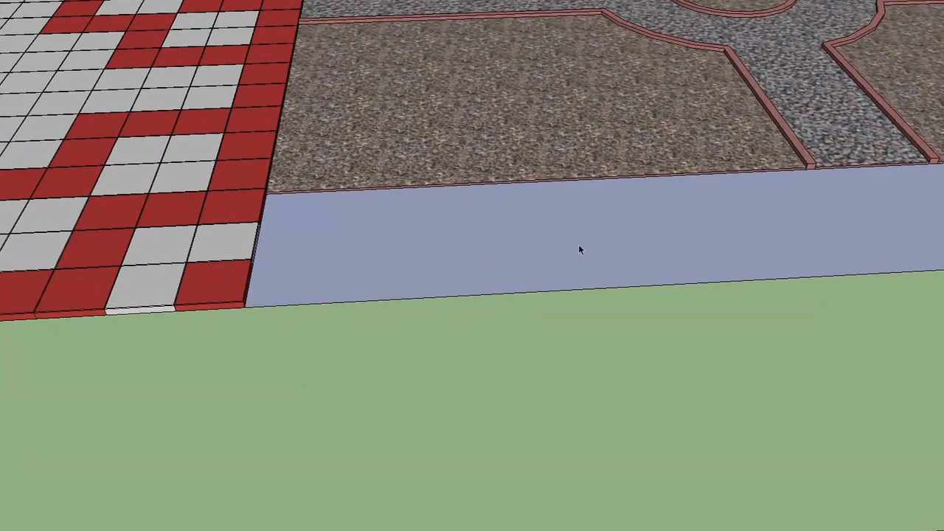
{"action": "right_click", "coordinate": [554, 237]}
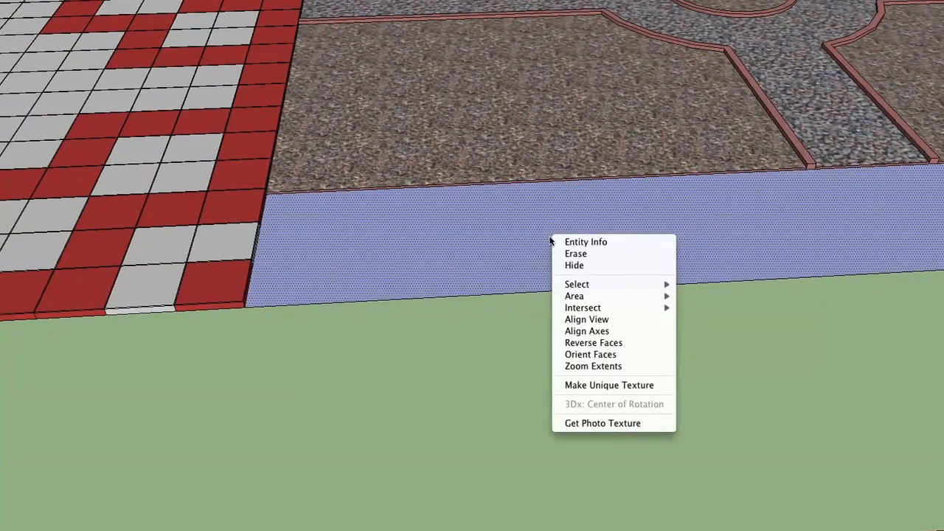
{"action": "left_click", "coordinate": [621, 343]}
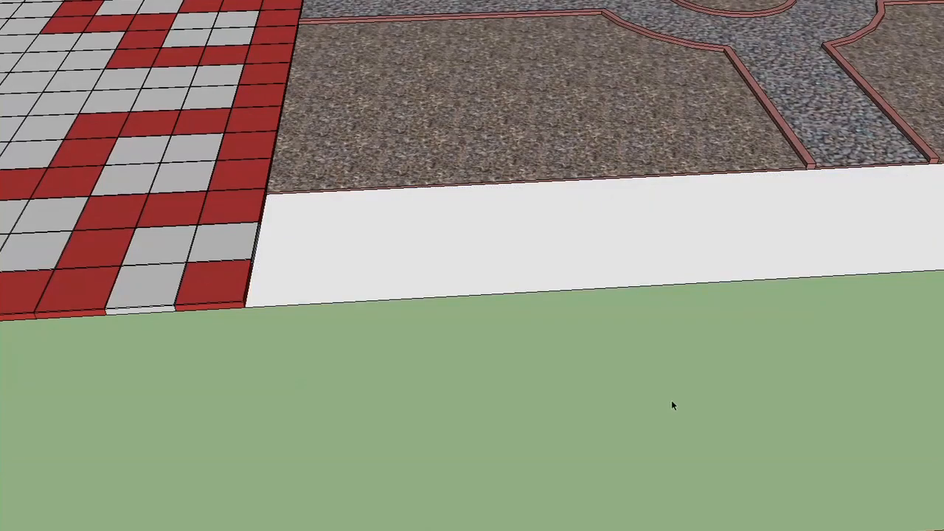
Step: Select the pathway face with its bounding edges, make them a group and check that it selects as one object
{"action": "scroll", "coordinate": [630, 369], "scroll_direction": "up", "scroll_amount": 2}
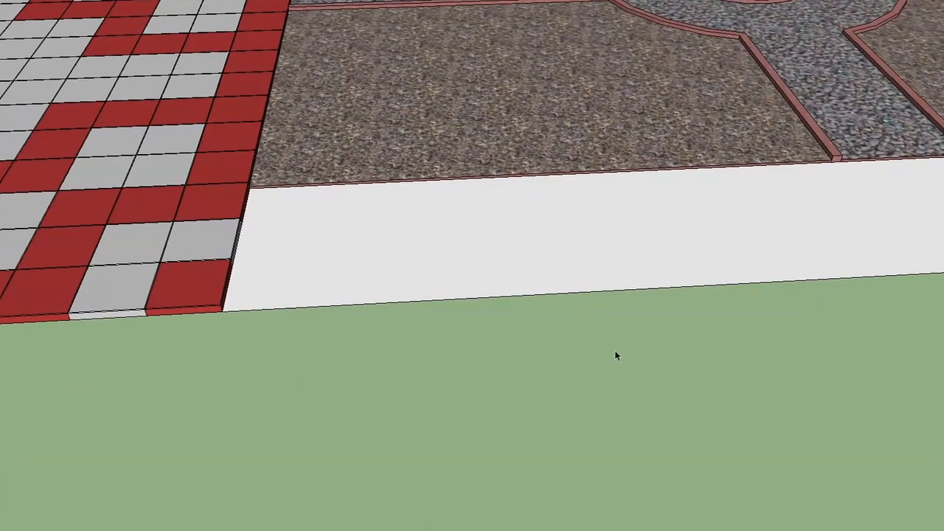
{"action": "middle_click_drag", "start_coordinate": [612, 347], "coordinate": [629, 371]}
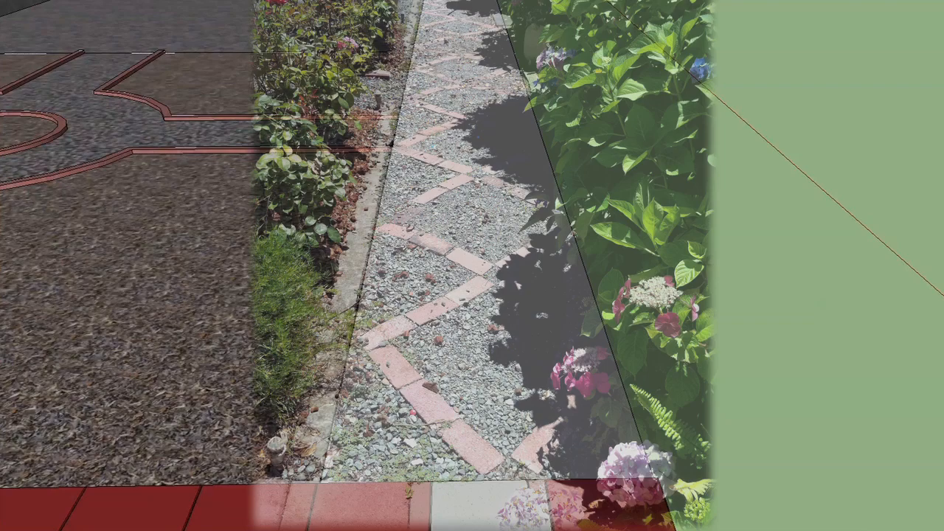
{"action": "middle_click_drag", "start_coordinate": [581, 142], "coordinate": [645, 200]}
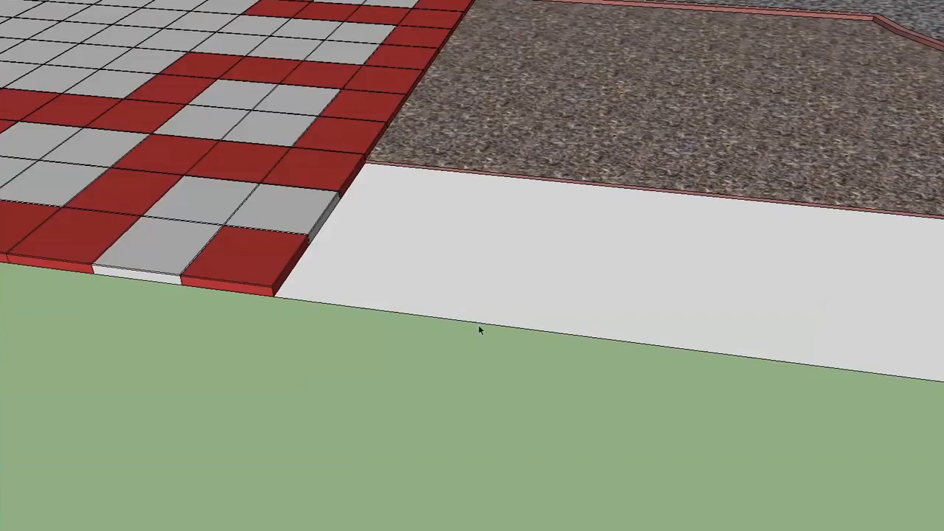
{"action": "left_click", "coordinate": [446, 255]}
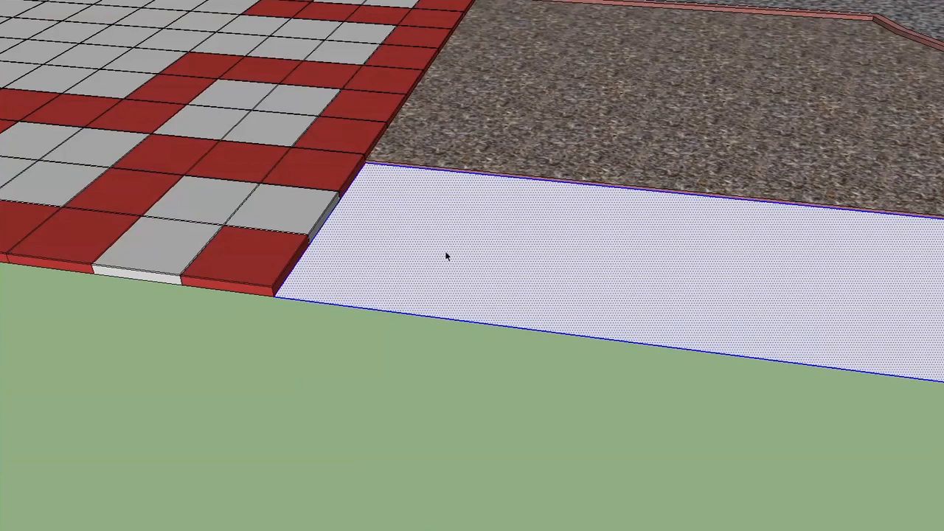
{"action": "double_click", "coordinate": [414, 262]}
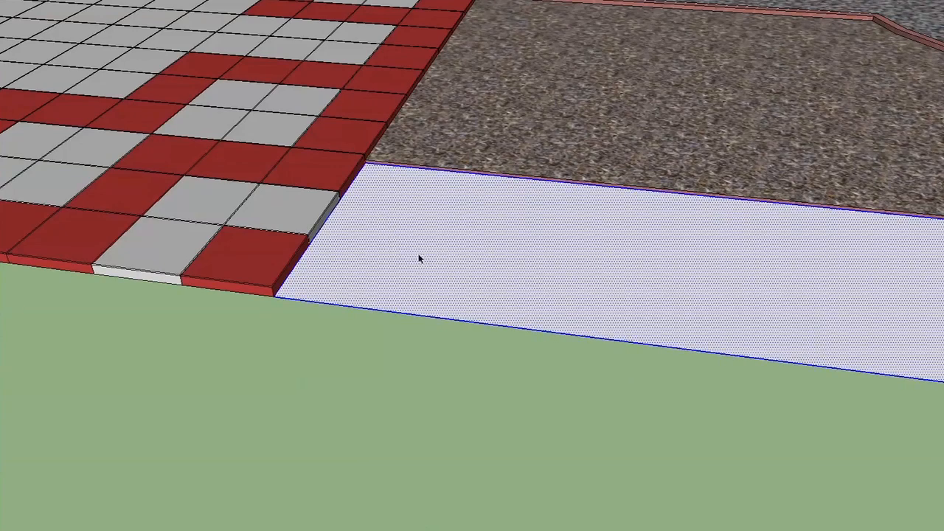
{"action": "right_click", "coordinate": [498, 267]}
{"action": "left_click", "coordinate": [586, 362]}
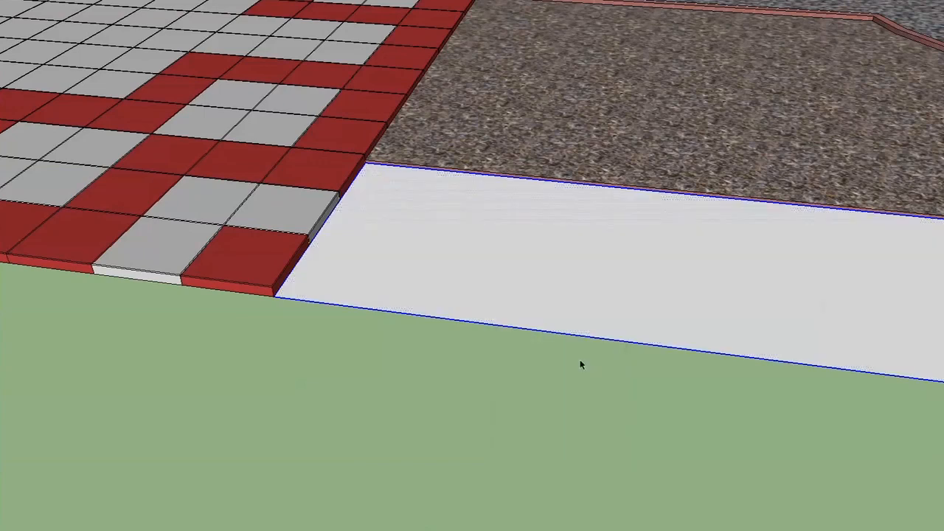
{"action": "left_click", "coordinate": [516, 405]}
{"action": "left_click", "coordinate": [509, 257]}
{"action": "left_click", "coordinate": [517, 378]}
Step: Draw a few freely placed, crossing test lines on top of the grouped pathway surface
{"action": "scroll", "coordinate": [549, 392], "scroll_direction": "up", "scroll_amount": 4}
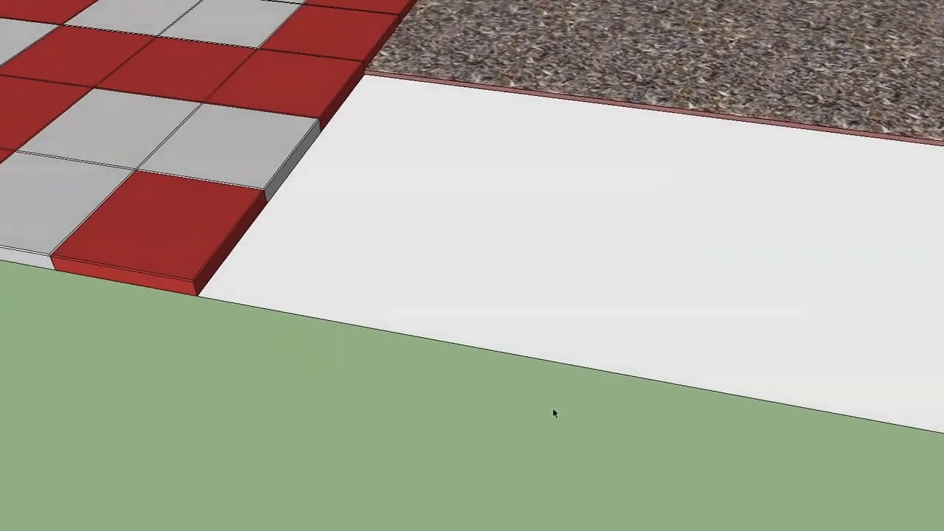
{"action": "key", "text": "l"}
{"action": "left_click", "coordinate": [471, 258]}
{"action": "left_click", "coordinate": [537, 182]}
{"action": "left_click", "coordinate": [615, 219]}
{"action": "left_click", "coordinate": [440, 194]}
{"action": "left_click", "coordinate": [483, 298]}
{"action": "left_click", "coordinate": [566, 255]}
{"action": "left_click", "coordinate": [489, 177]}
{"action": "left_click", "coordinate": [440, 194]}
{"action": "key", "text": "space"}
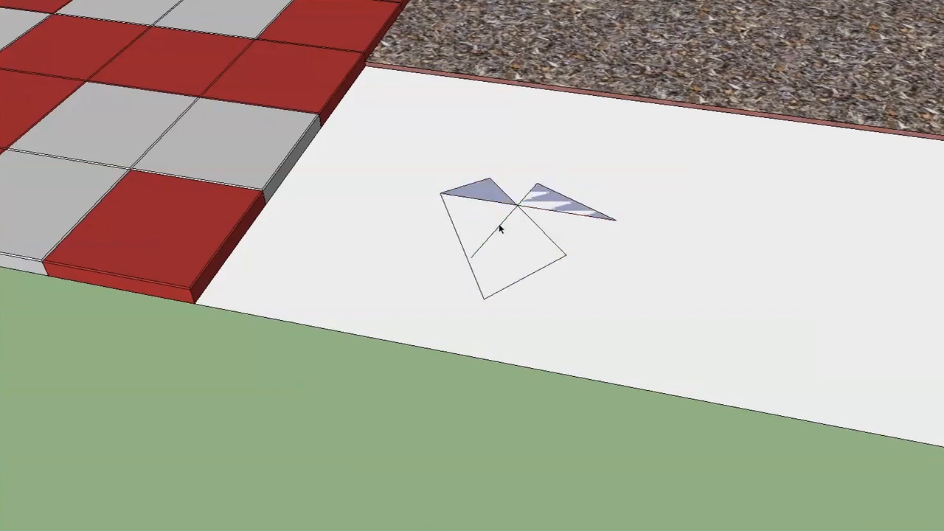
Step: Try moving the connected test lines off the pathway group
{"action": "triple_click", "coordinate": [489, 194]}
{"action": "key", "text": "m"}
{"action": "left_click", "coordinate": [493, 200]}
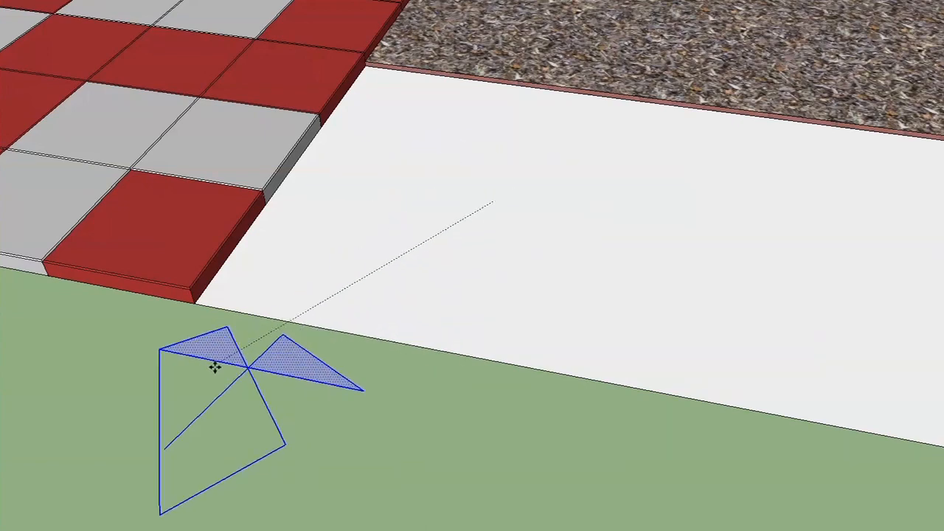
{"action": "key", "text": "Escape"}
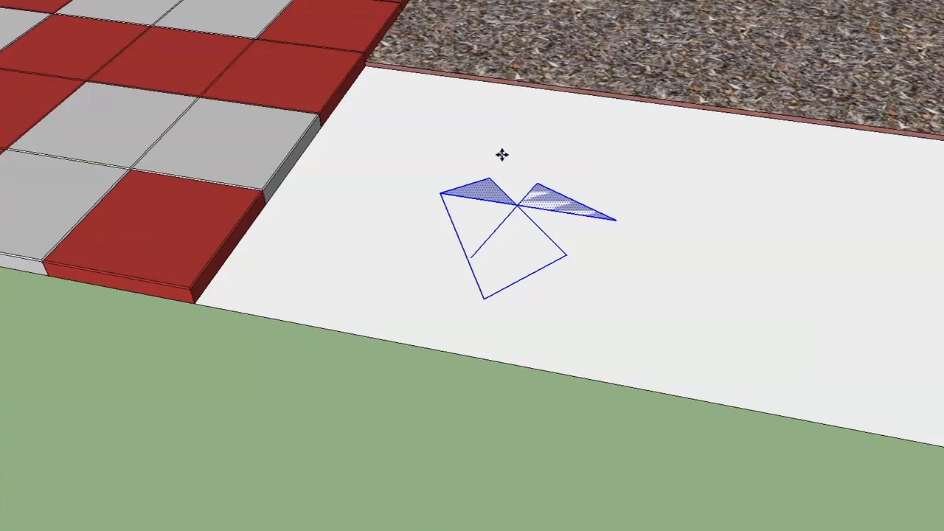
Step: Undo all the test lines drawn on the pathway
{"action": "key", "text": "ctrl+z"}
{"action": "key", "text": "ctrl+z"}
{"action": "key", "text": "ctrl+z"}
{"action": "key", "text": "ctrl+z"}
{"action": "key", "text": "ctrl+z"}
{"action": "key", "text": "ctrl+z"}
{"action": "key", "text": "ctrl+z"}
Step: Measure the pathway's width from its outer edge to the rose garden border with the Tape Measure tool
{"action": "middle_click_drag", "start_coordinate": [485, 467], "coordinate": [466, 426]}
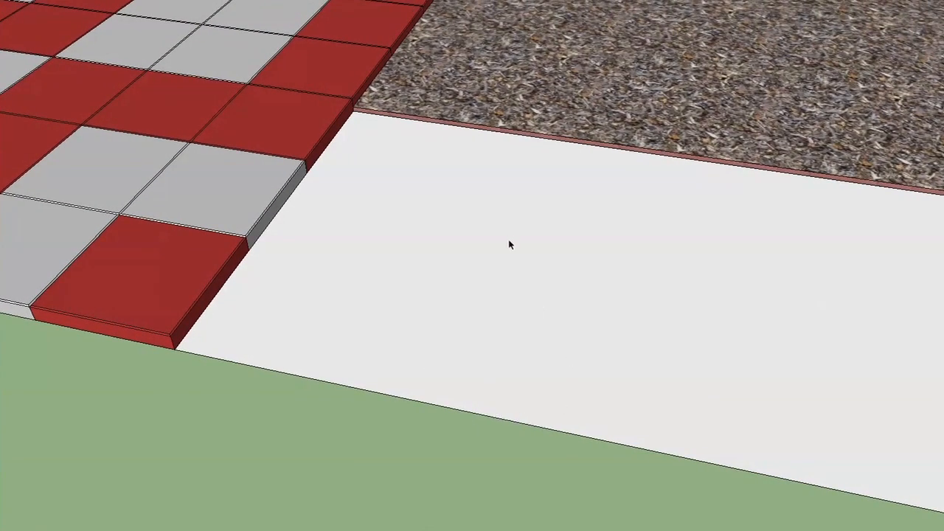
{"action": "scroll", "coordinate": [543, 345], "scroll_direction": "down", "scroll_amount": 3}
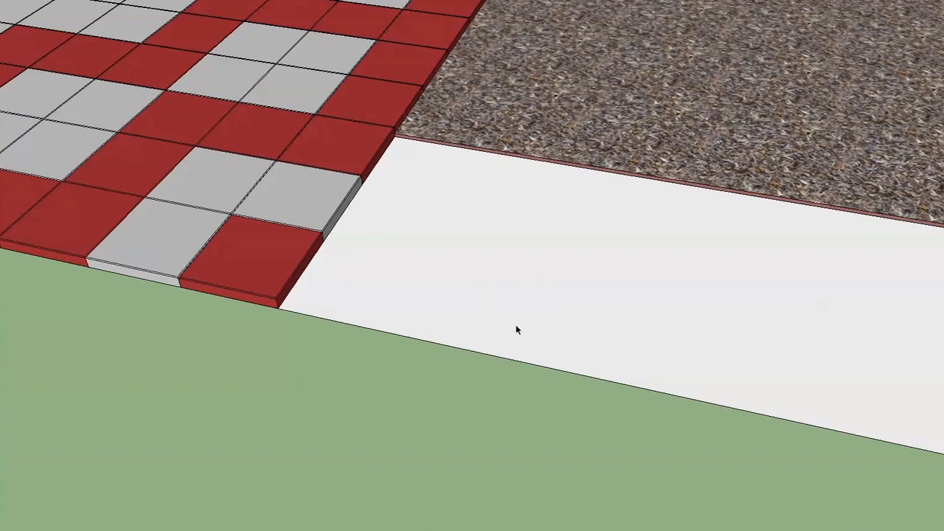
{"action": "key", "text": "t"}
{"action": "left_click", "coordinate": [470, 350]}
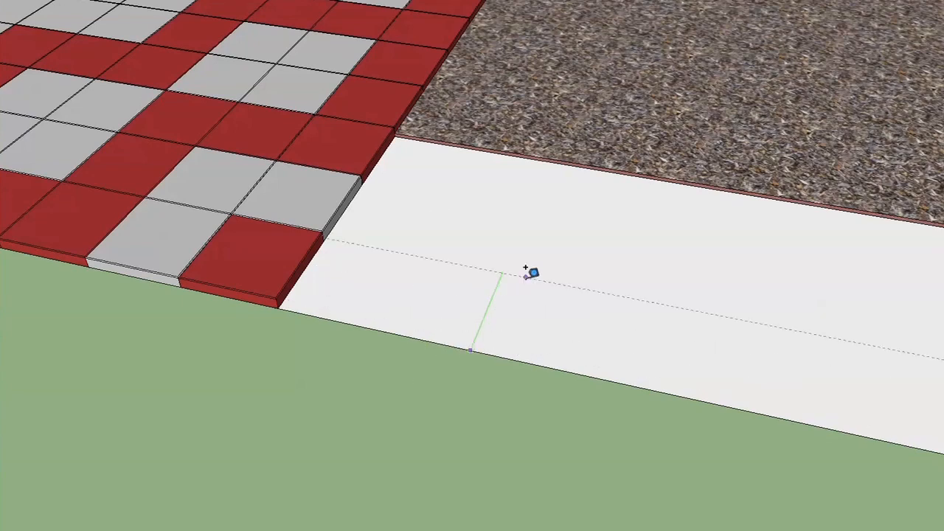
{"action": "left_click", "coordinate": [583, 164]}
Step: Place a guide line across the pathway, parallel to the patio's edge and 3' away from it
{"action": "left_click", "coordinate": [314, 258]}
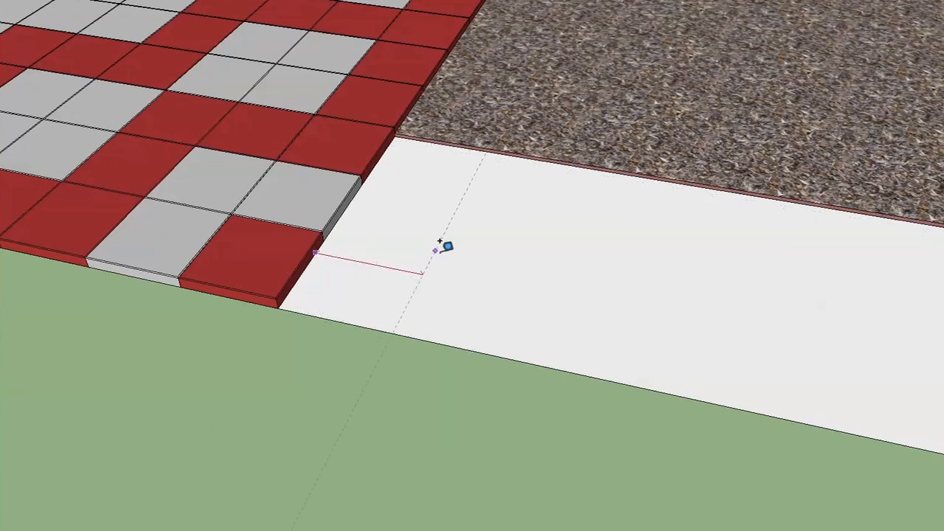
{"action": "type", "text": "3'"}
{"action": "key", "text": "Return"}
{"action": "key", "text": "space"}
{"action": "scroll", "coordinate": [580, 496], "scroll_direction": "up", "scroll_amount": 4}
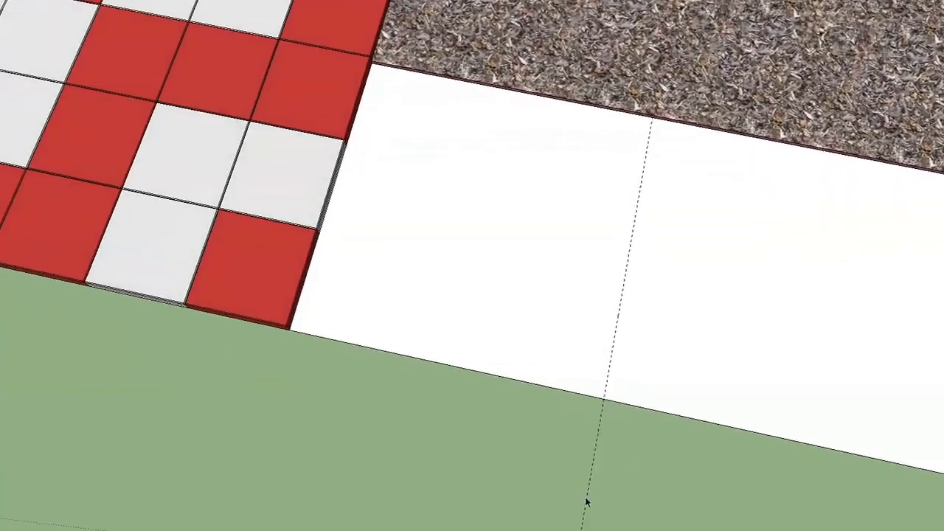